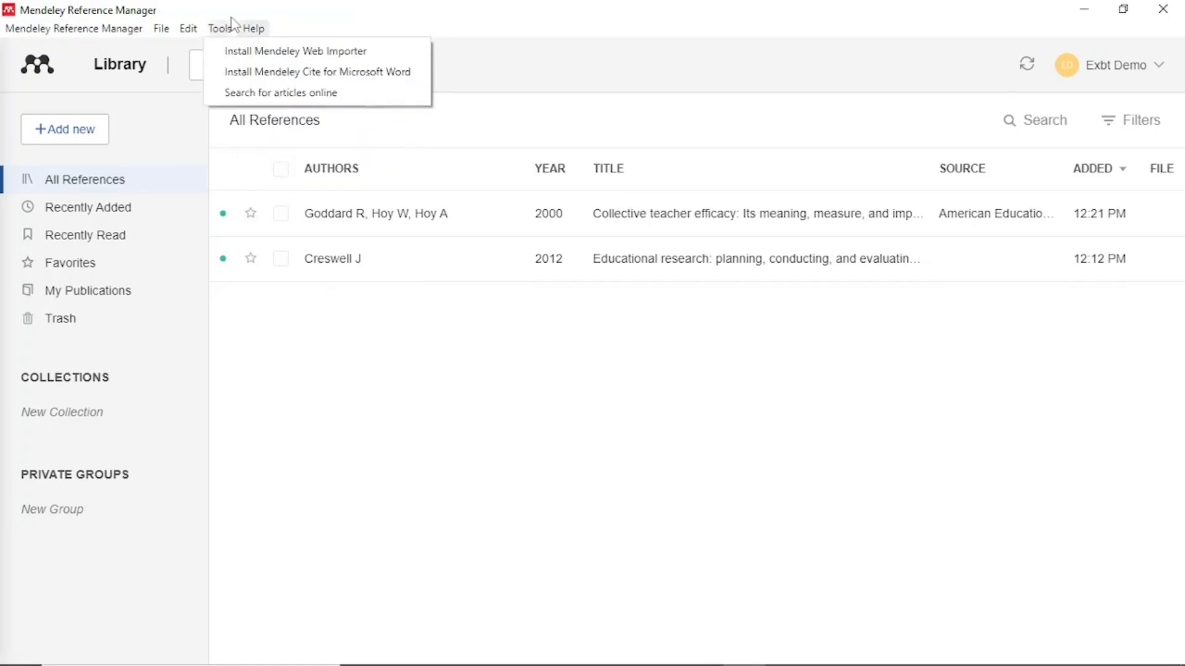
Step: Switch to Google Chrome and search Google for "mendeley web importer extension"
{"action": "left_click", "coordinate": [1077, 17]}
{"action": "left_click", "coordinate": [1080, 9]}
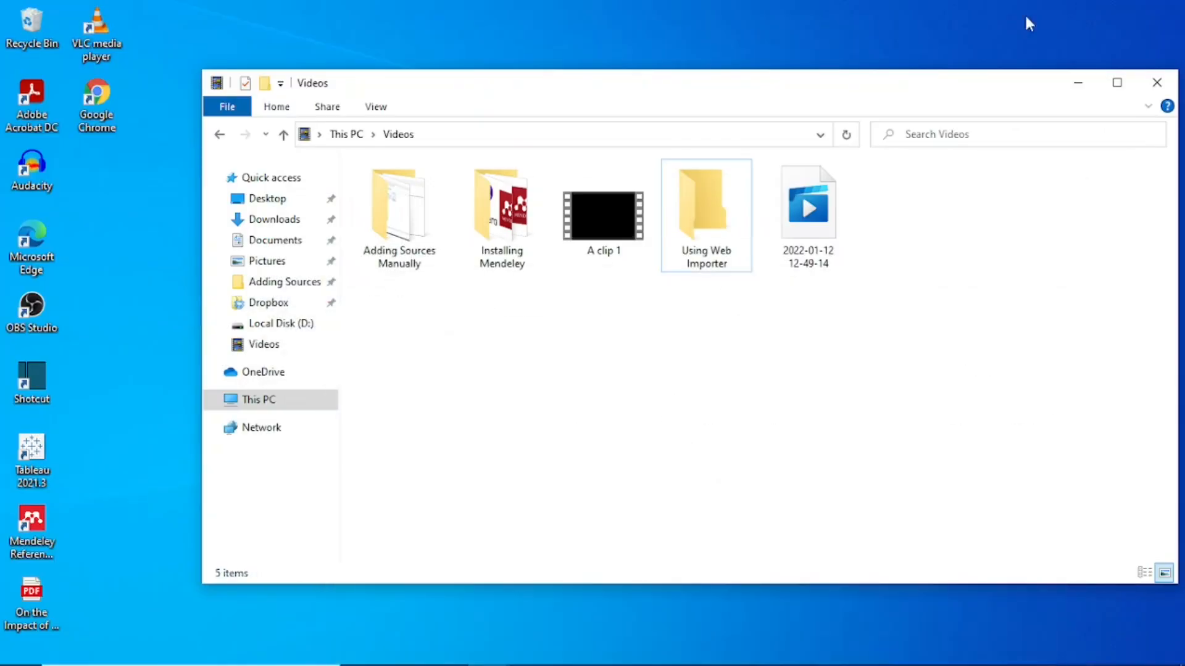
{"action": "left_click", "coordinate": [702, 651]}
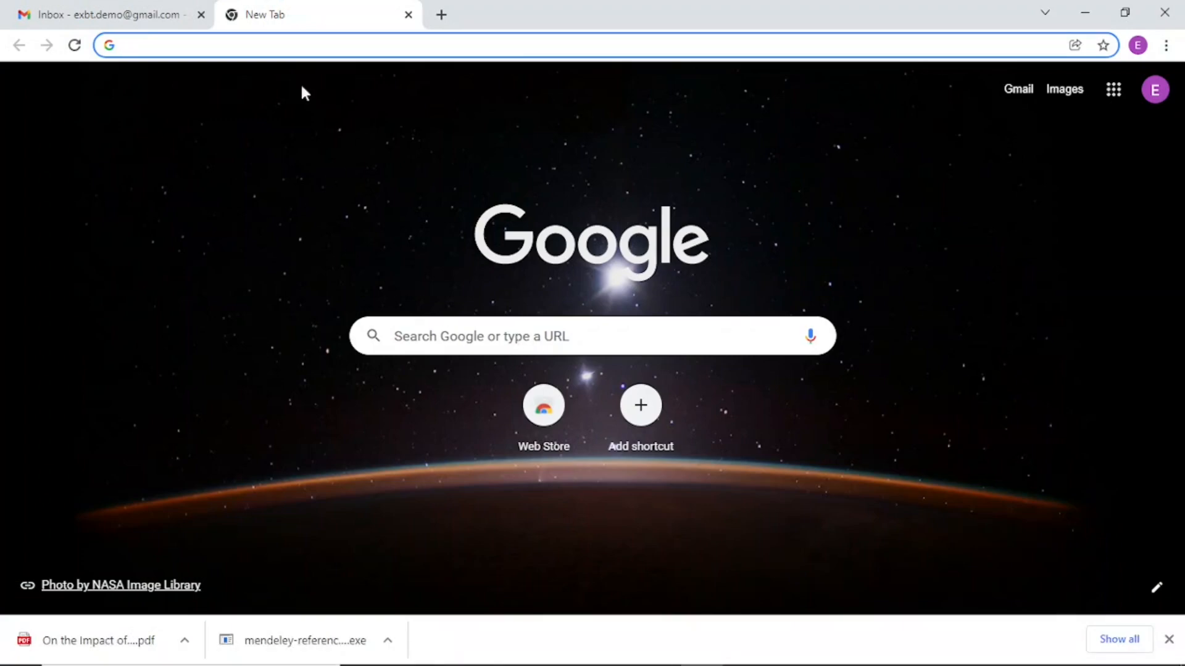
{"action": "left_click", "coordinate": [432, 336]}
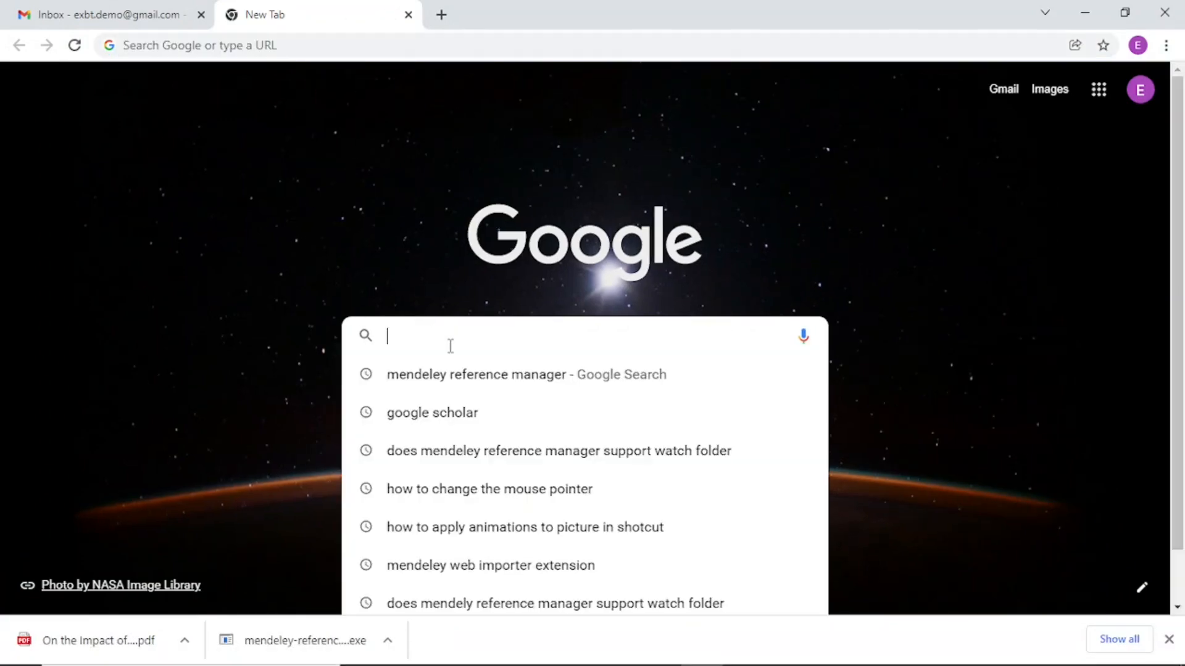
{"action": "type", "text": "mendeley web importer extension"}
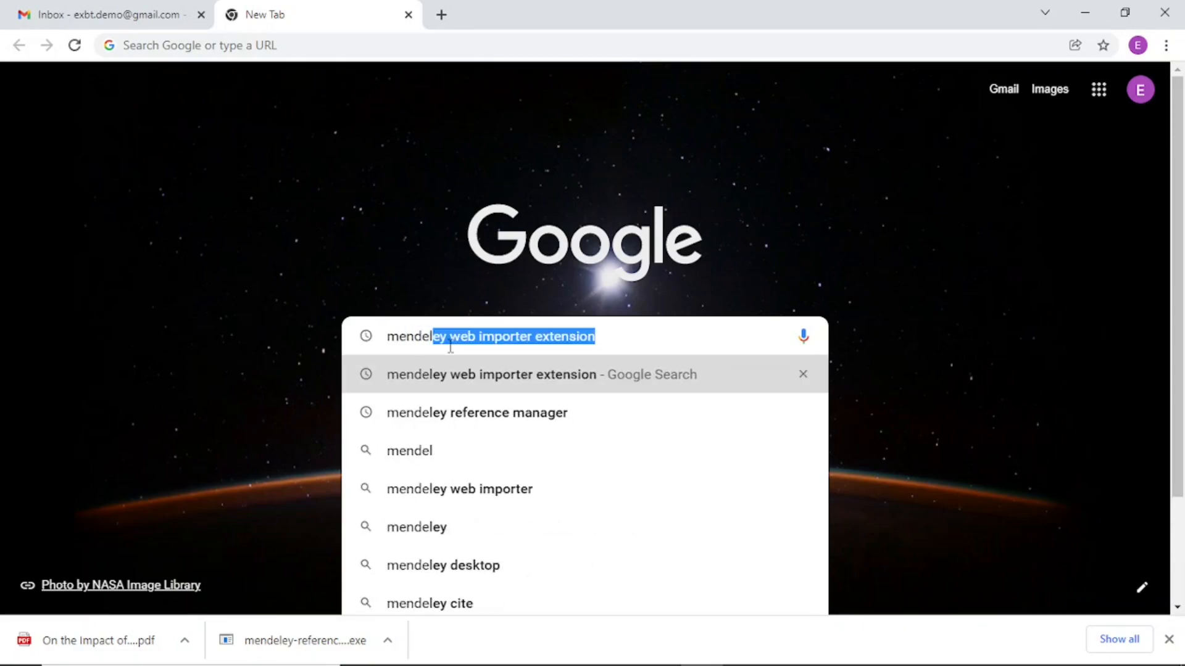
{"action": "left_click", "coordinate": [491, 377]}
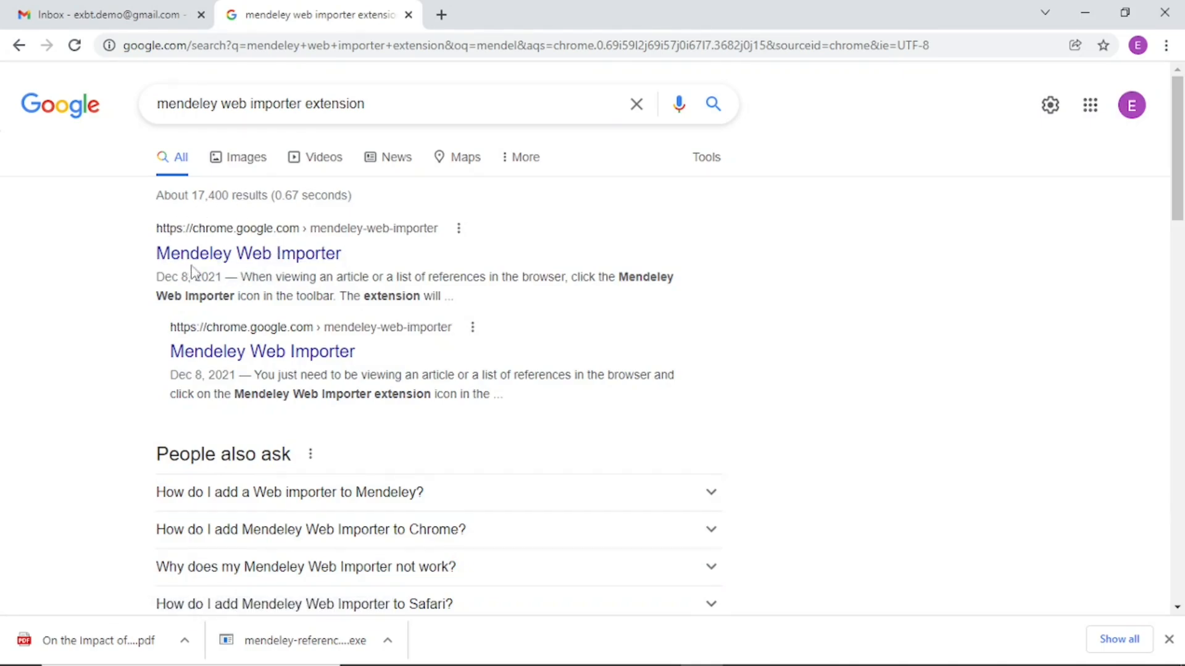
Step: Open the Mendeley Web Importer page in the Chrome Web Store and add the extension to Chrome
{"action": "left_click", "coordinate": [258, 264]}
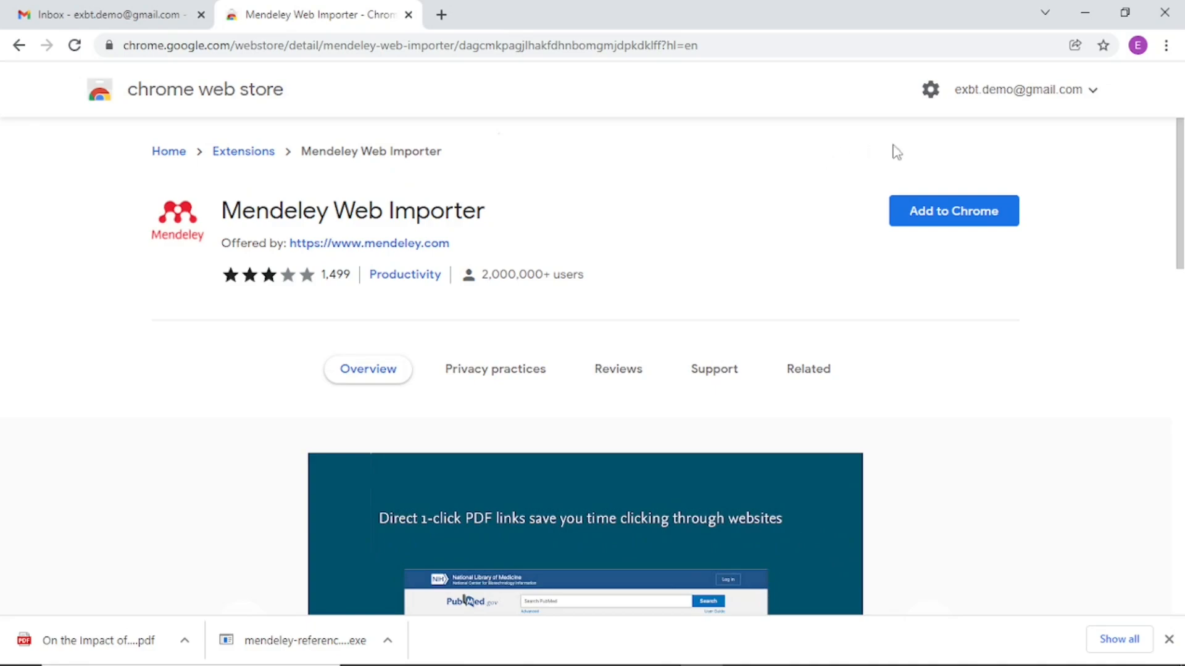
{"action": "left_click", "coordinate": [964, 225]}
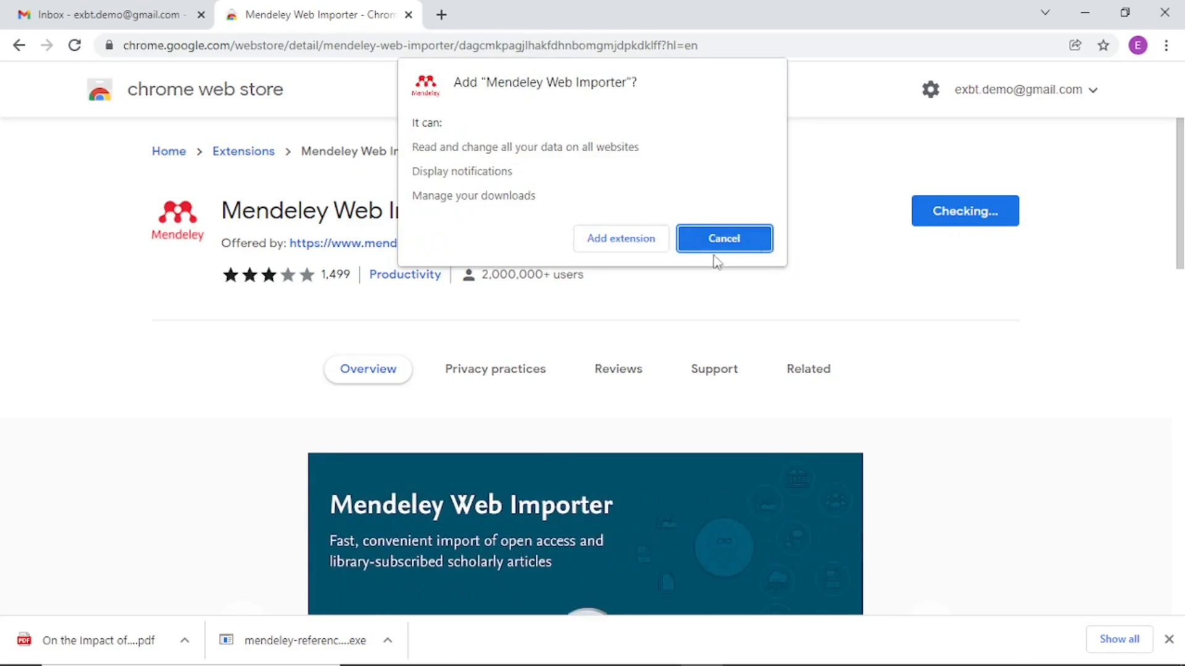
{"action": "left_click", "coordinate": [617, 240]}
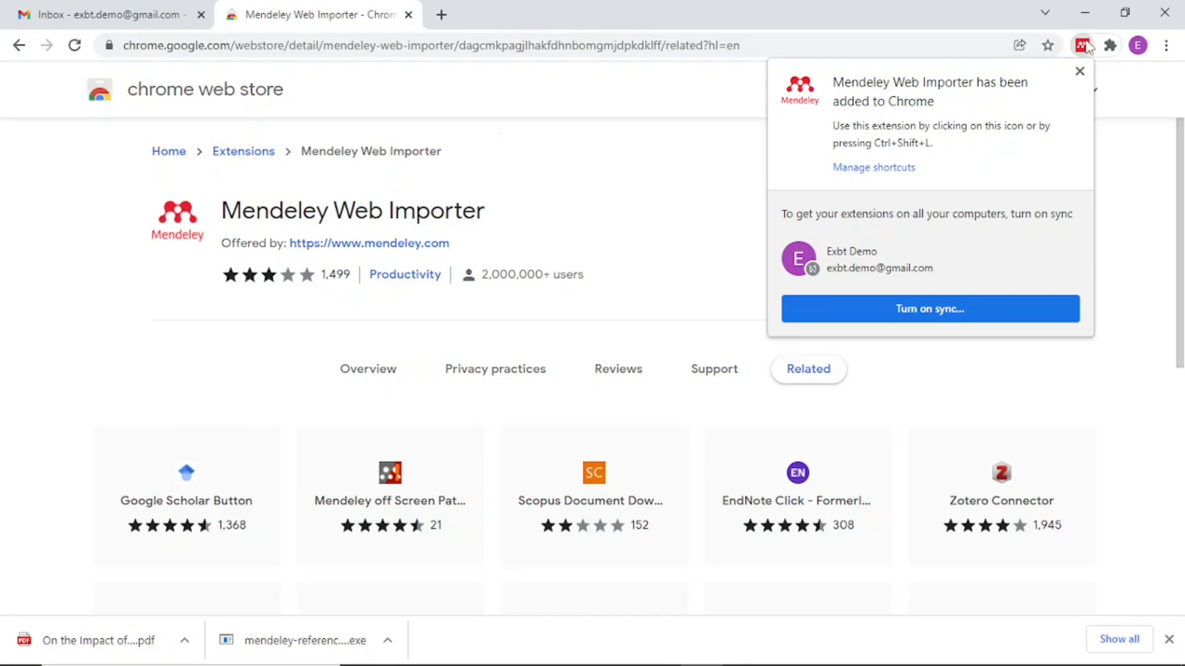
{"action": "left_click", "coordinate": [1079, 71]}
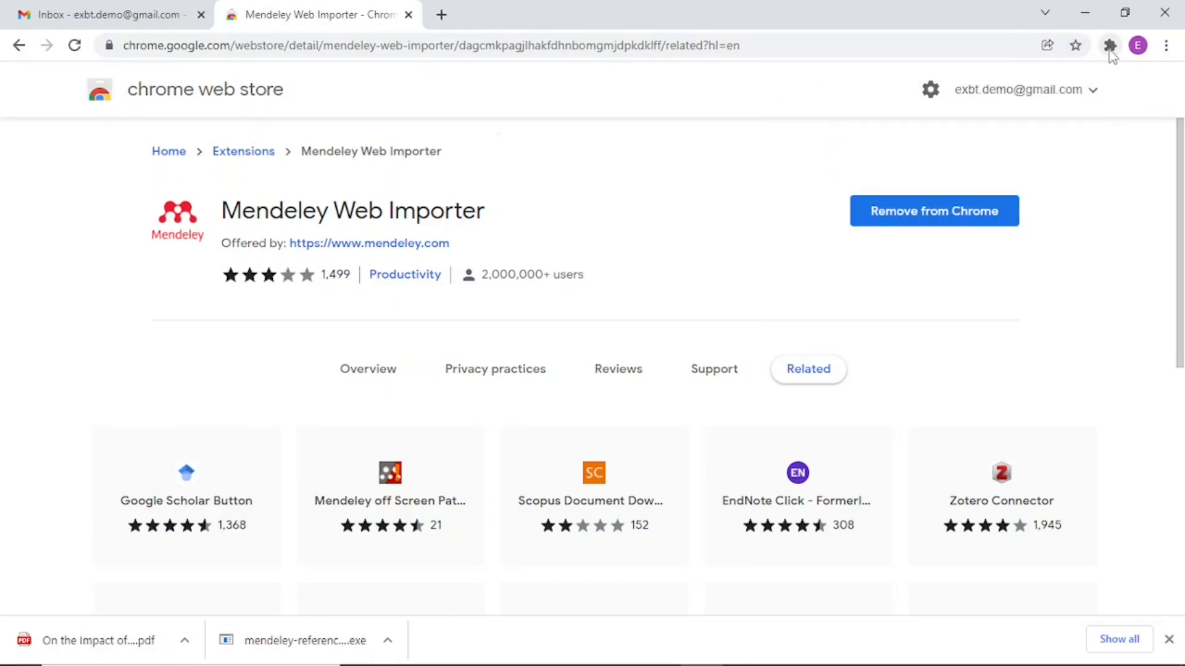
Step: Pin the Mendeley Web Importer extension so its icon stays available in Chrome
{"action": "left_click", "coordinate": [1110, 49]}
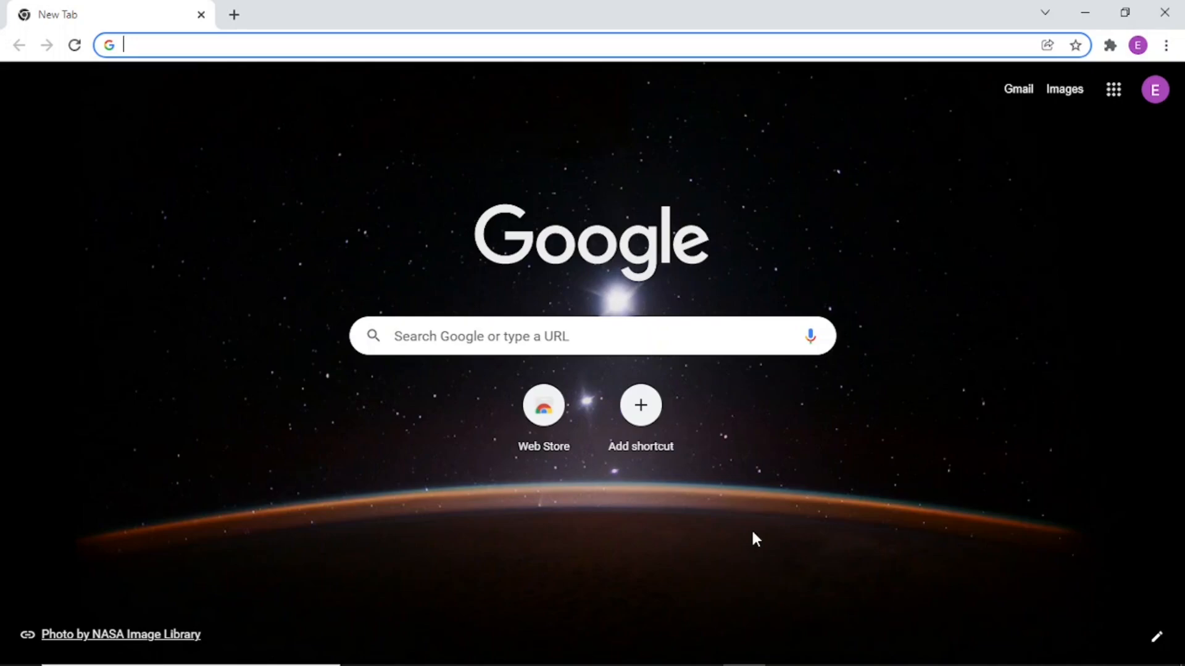
{"action": "left_click", "coordinate": [1111, 46]}
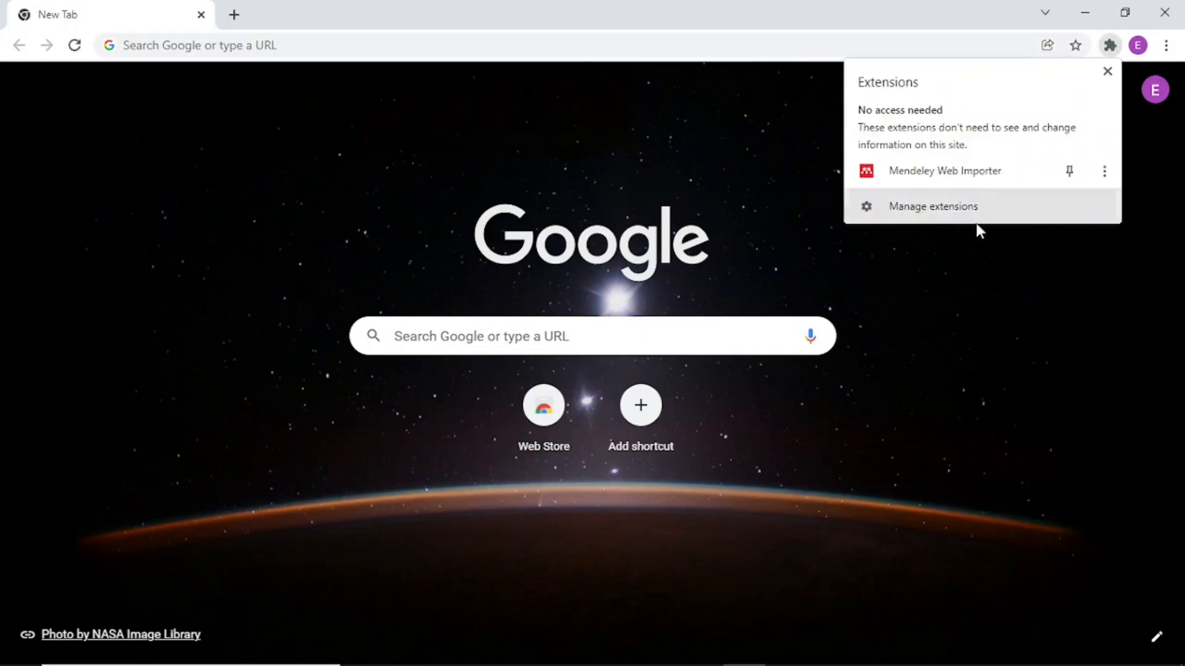
{"action": "left_click", "coordinate": [1069, 171]}
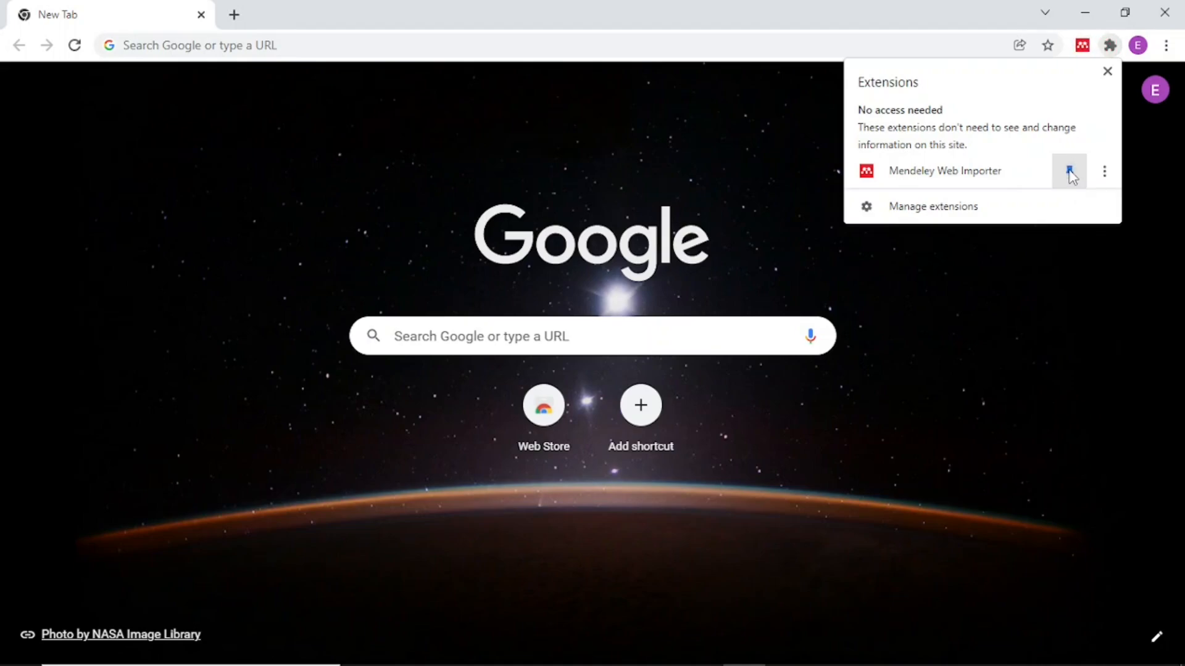
{"action": "left_click", "coordinate": [752, 123]}
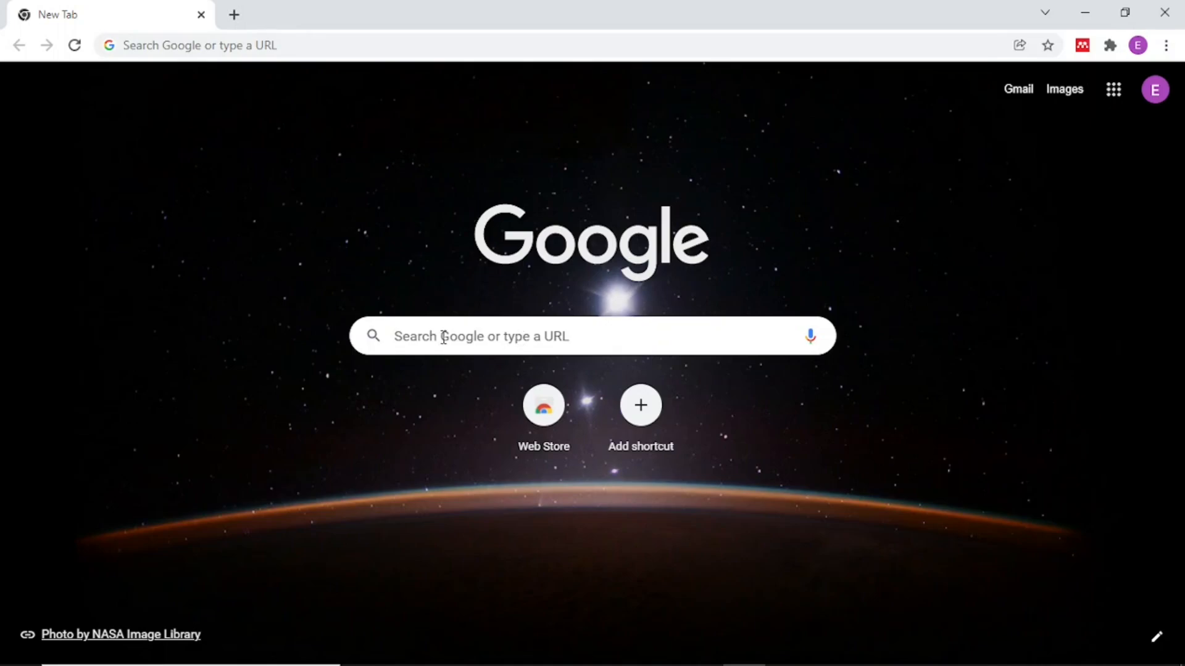
Step: Search Google for "google scholar" and open the Google Scholar site
{"action": "left_click", "coordinate": [444, 337]}
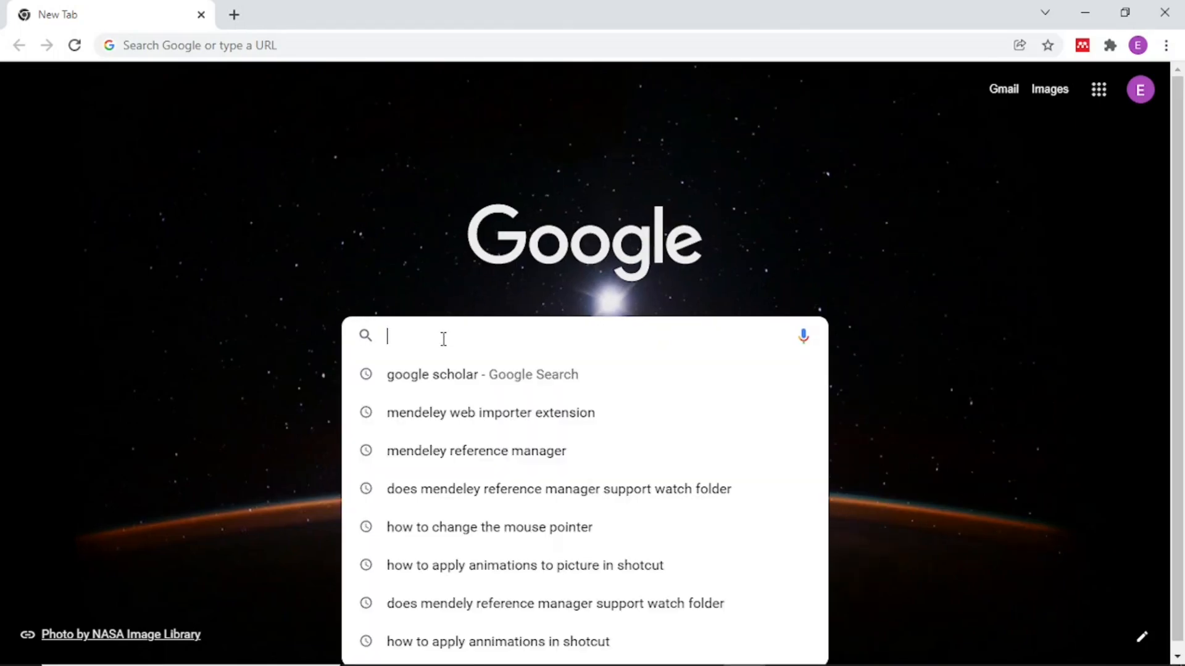
{"action": "type", "text": "google scholar"}
{"action": "key", "text": "Return"}
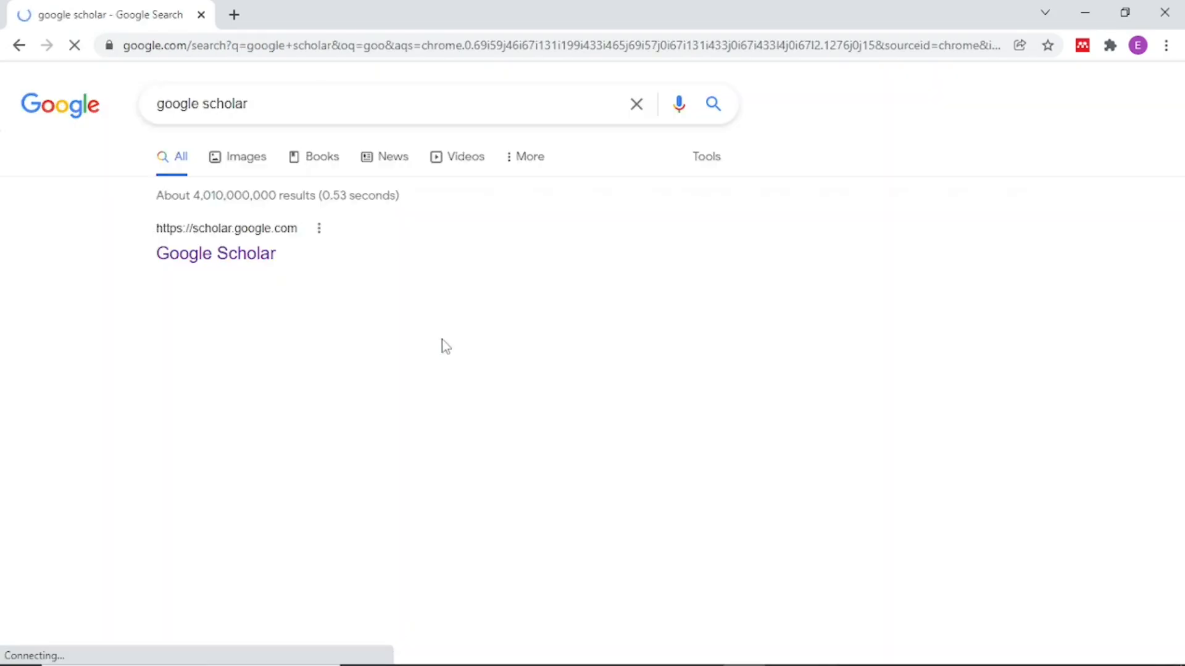
{"action": "left_click", "coordinate": [203, 262]}
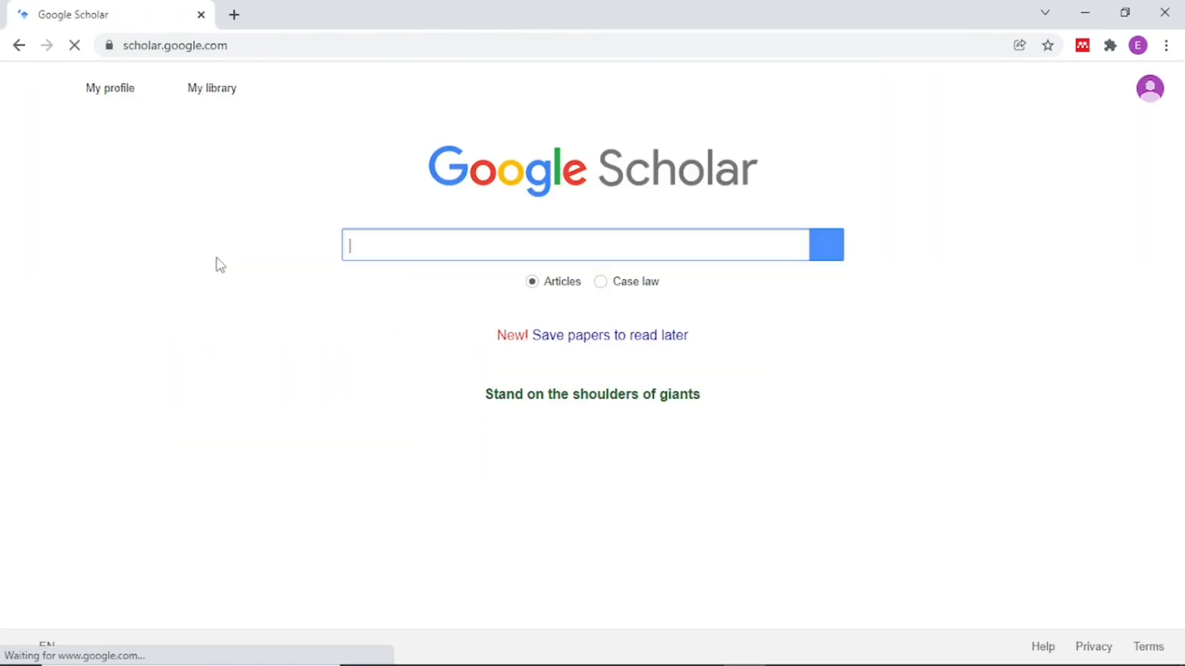
Step: Search Google Scholar for "impact of assessment for learning on students" and open the article "Teachers developing assessment for learning: Impact on student achievement"
{"action": "left_click", "coordinate": [410, 246]}
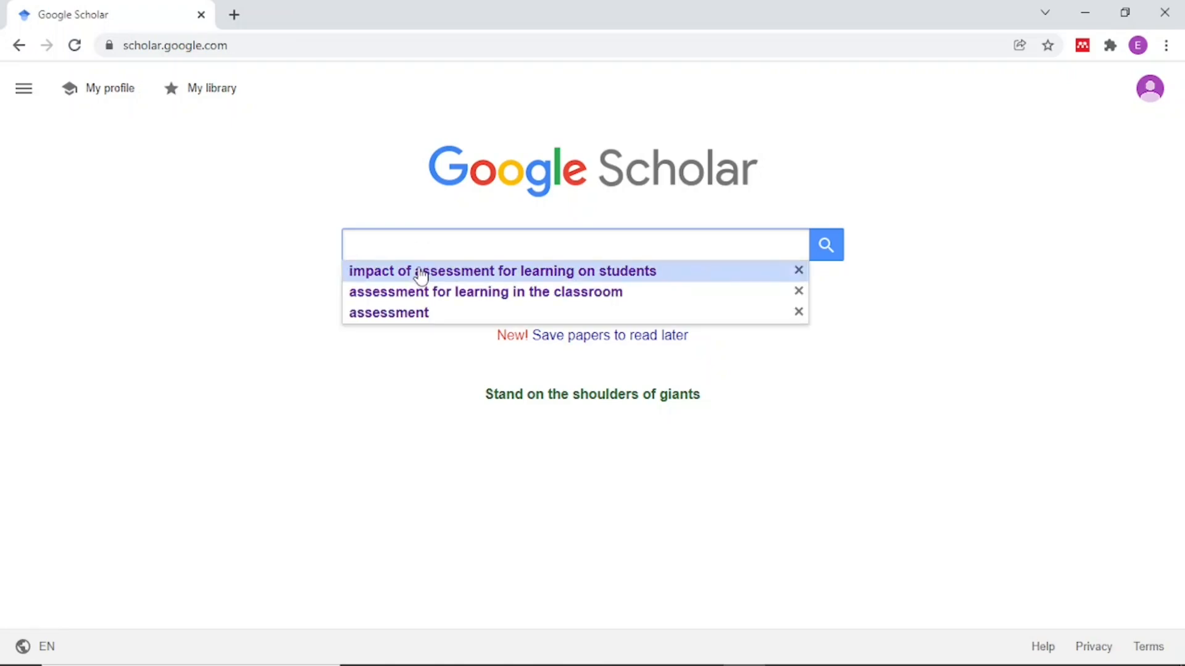
{"action": "left_click", "coordinate": [416, 272]}
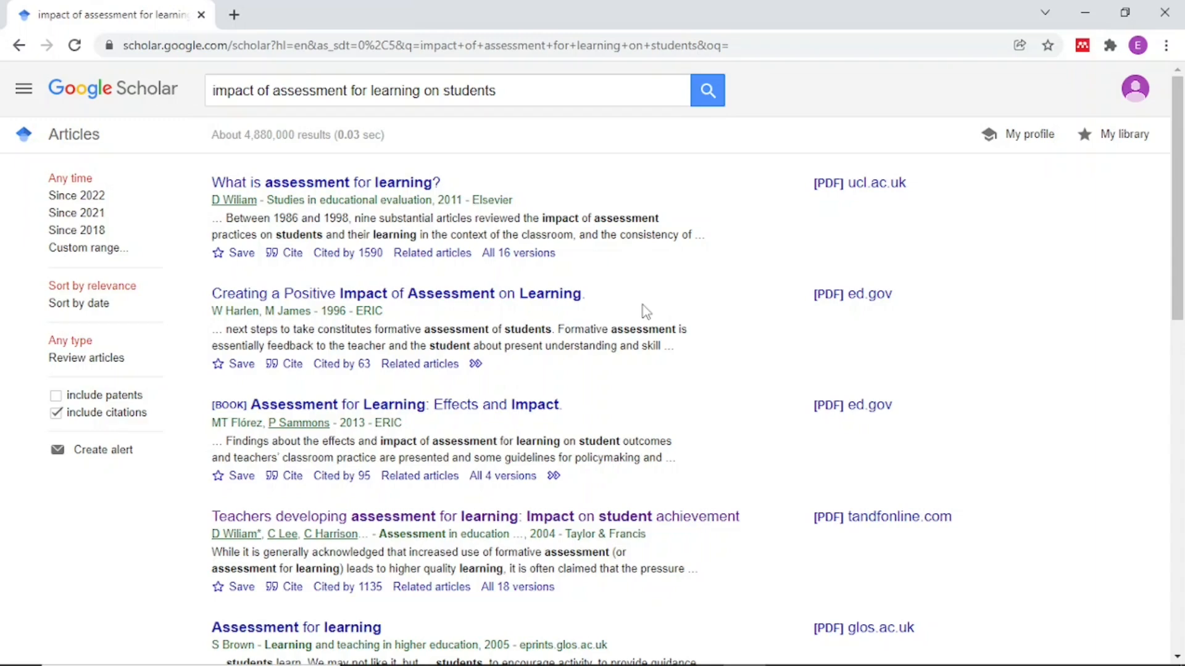
{"action": "scroll", "coordinate": [645, 311], "scroll_direction": "down", "scroll_amount": 1}
{"action": "scroll", "coordinate": [618, 314], "scroll_direction": "down", "scroll_amount": 1}
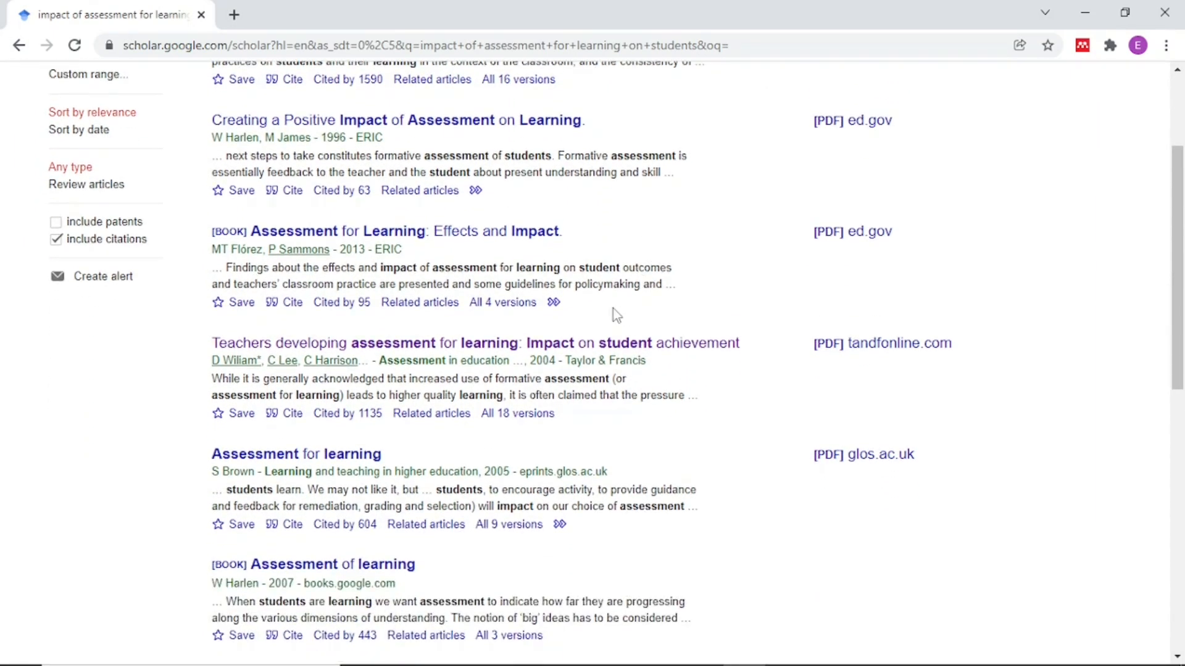
{"action": "scroll", "coordinate": [617, 315], "scroll_direction": "up", "scroll_amount": 1}
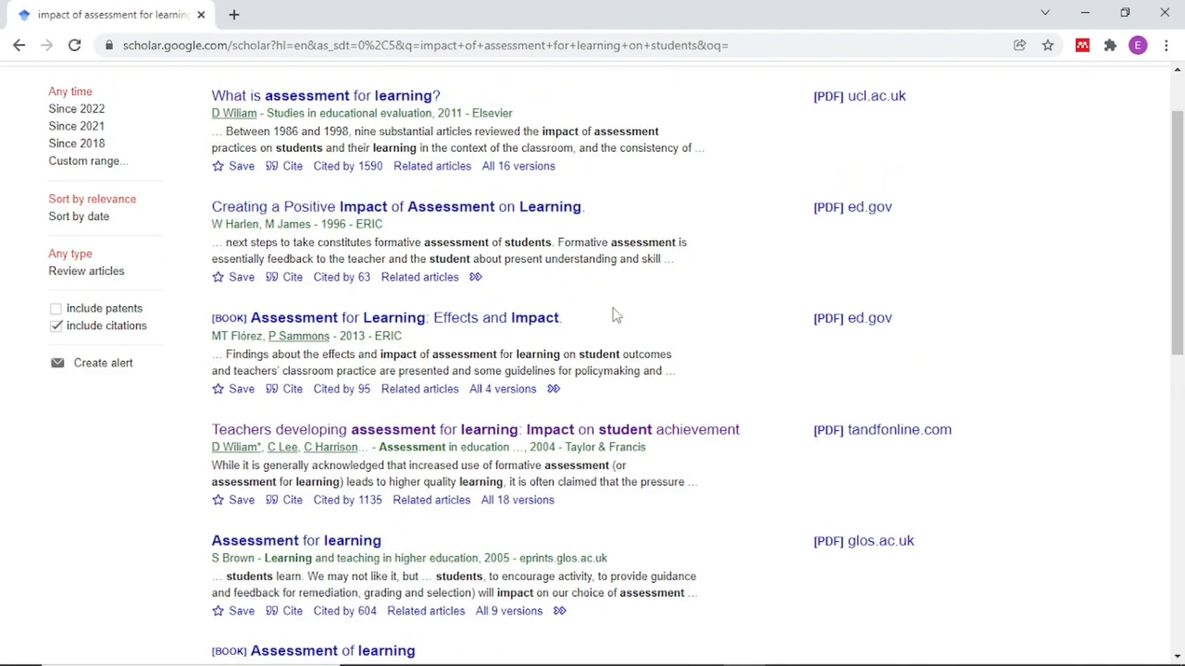
{"action": "scroll", "coordinate": [613, 310], "scroll_direction": "down", "scroll_amount": 1}
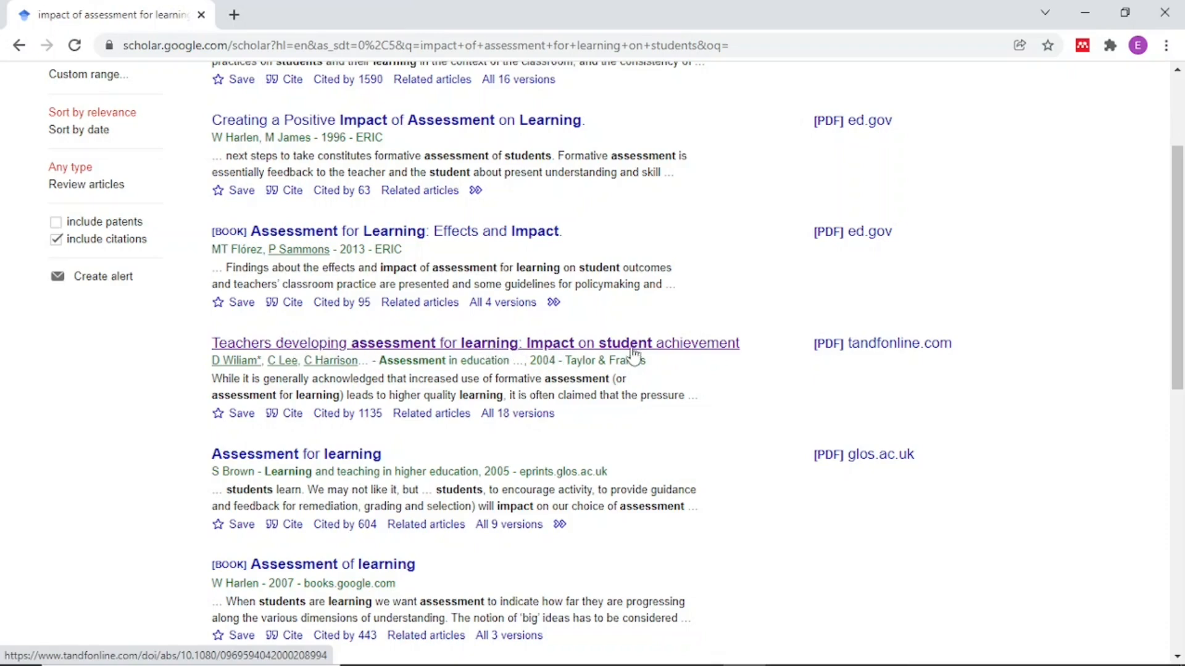
{"action": "left_click", "coordinate": [477, 346]}
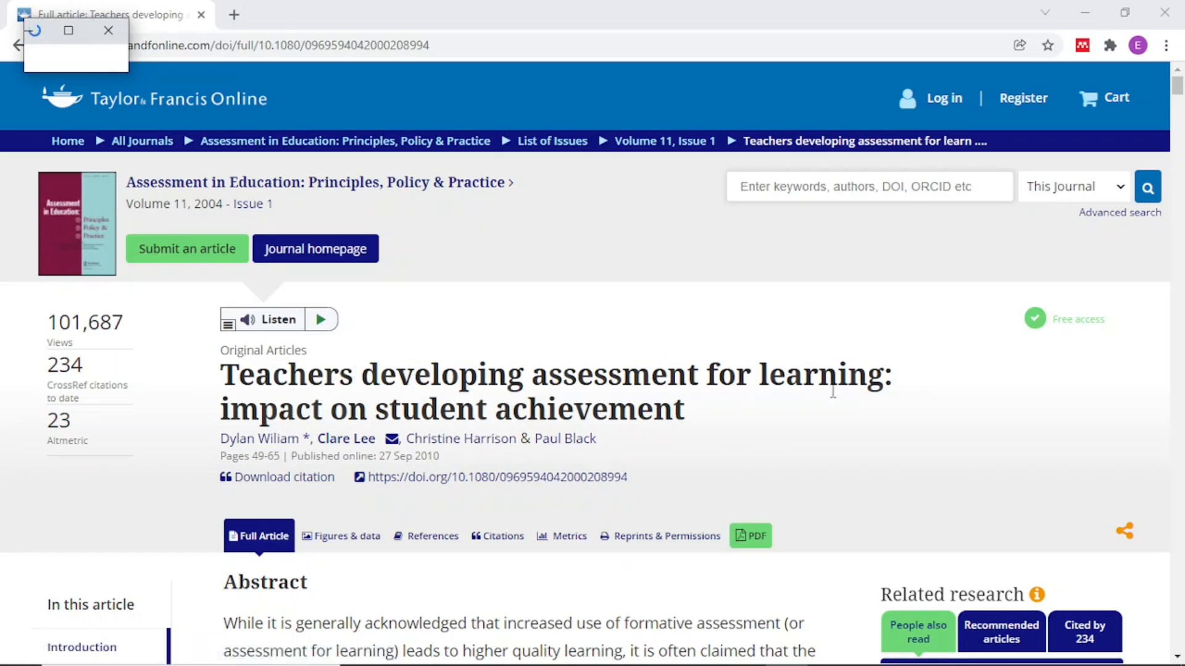
Step: Launch the Mendeley Web Importer on the article page and sign in with the account password
{"action": "scroll", "coordinate": [926, 411], "scroll_direction": "down", "scroll_amount": 10}
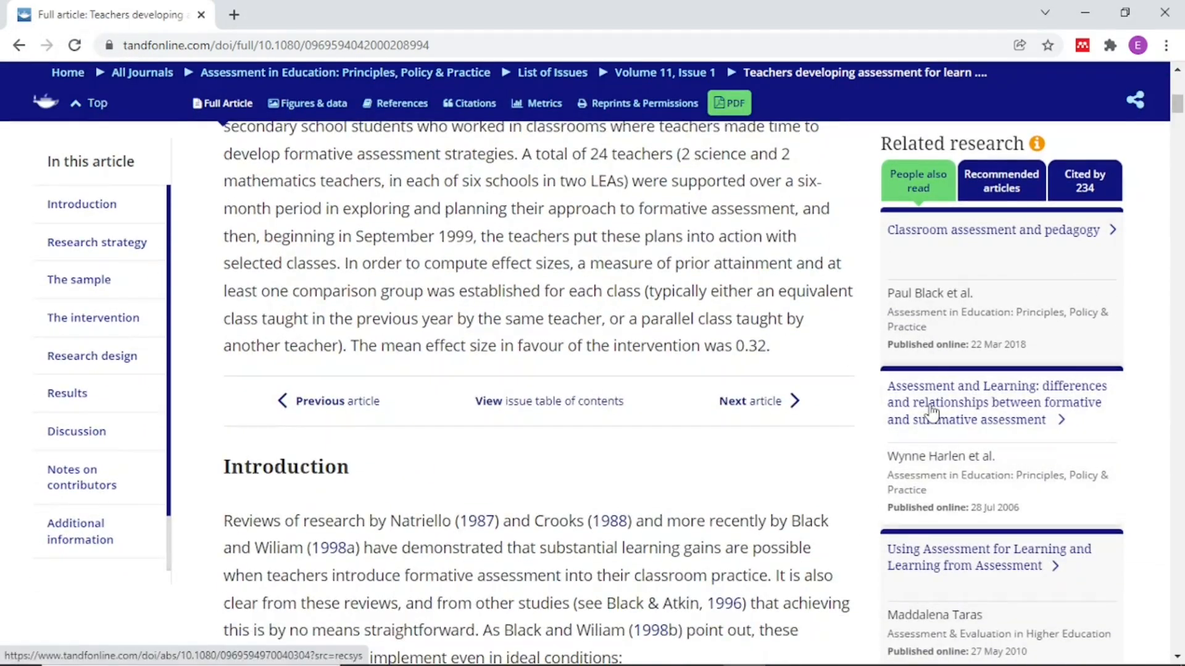
{"action": "scroll", "coordinate": [932, 412], "scroll_direction": "up", "scroll_amount": 10}
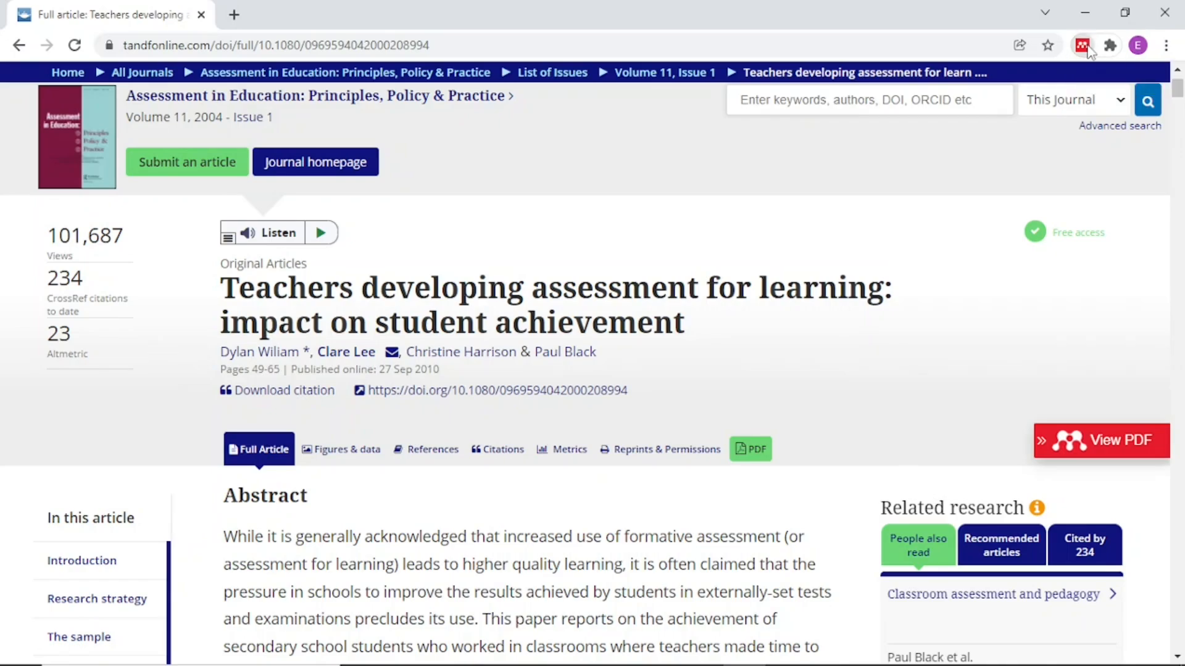
{"action": "left_click", "coordinate": [1057, 48]}
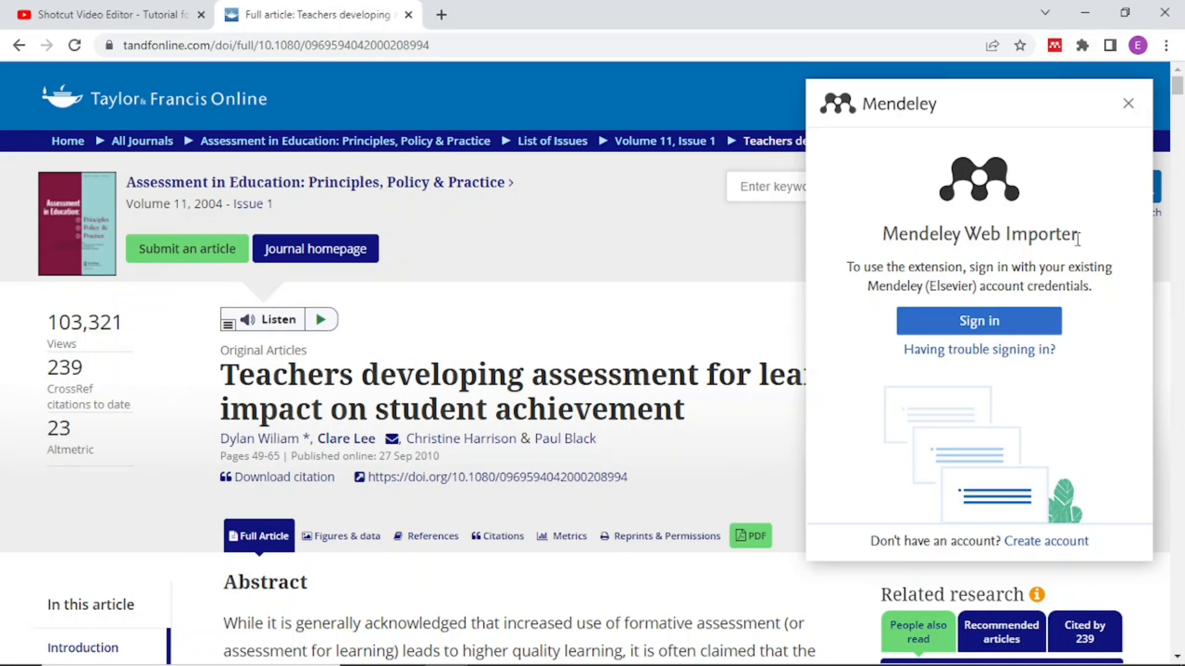
{"action": "left_click", "coordinate": [1004, 324]}
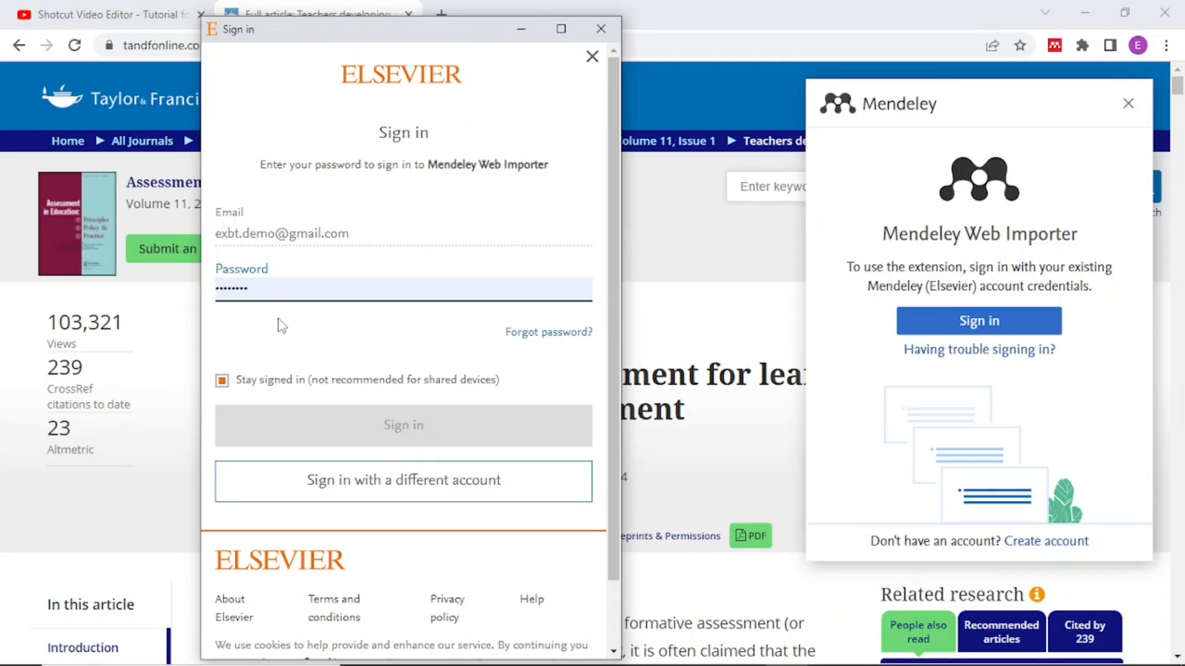
{"action": "left_click", "coordinate": [275, 290]}
{"action": "left_click", "coordinate": [436, 436]}
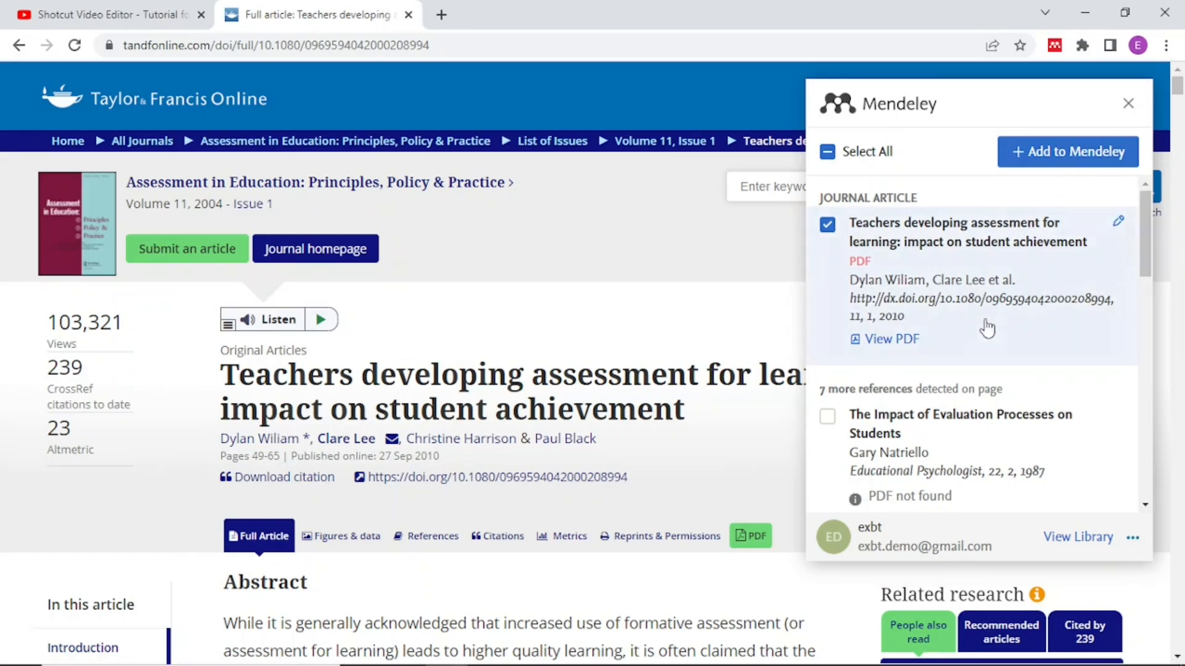
Step: Look through the references detected on the page and add only the selected main journal article to Mendeley
{"action": "mouse_move", "coordinate": [1145, 227]}
{"action": "left_mouse_down"}
{"action": "mouse_move", "coordinate": [1155, 323]}
{"action": "mouse_move", "coordinate": [1155, 244]}
{"action": "left_mouse_up"}
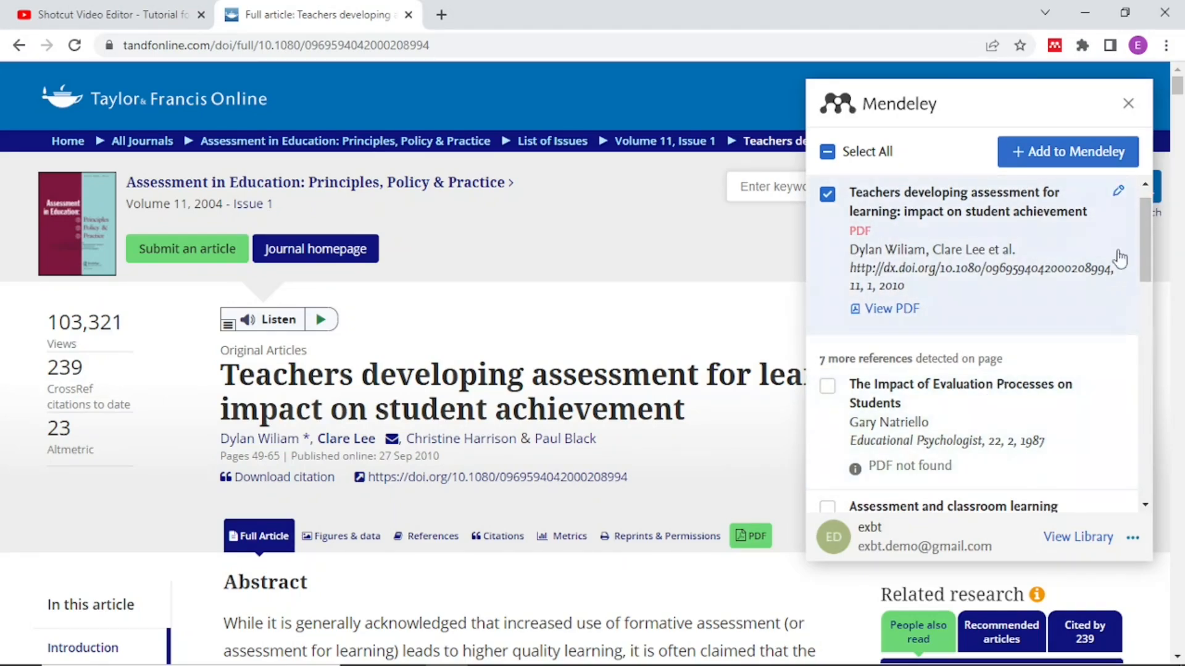
{"action": "left_click_drag", "start_coordinate": [1145, 262], "coordinate": [1119, 219]}
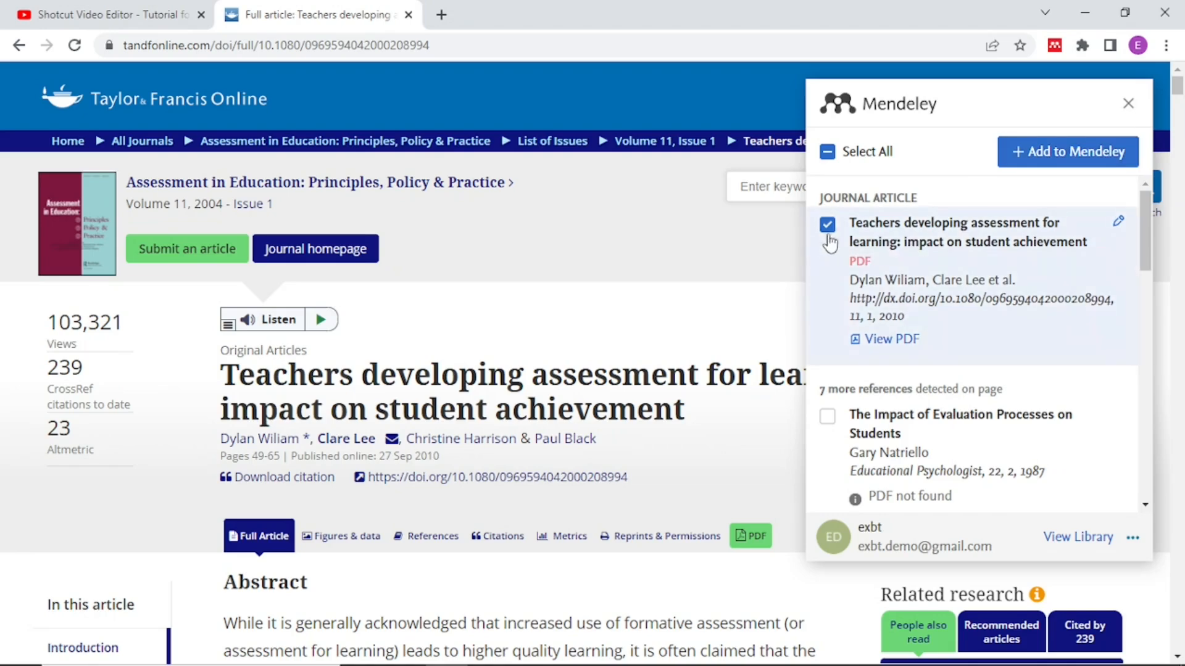
{"action": "left_click", "coordinate": [1064, 162]}
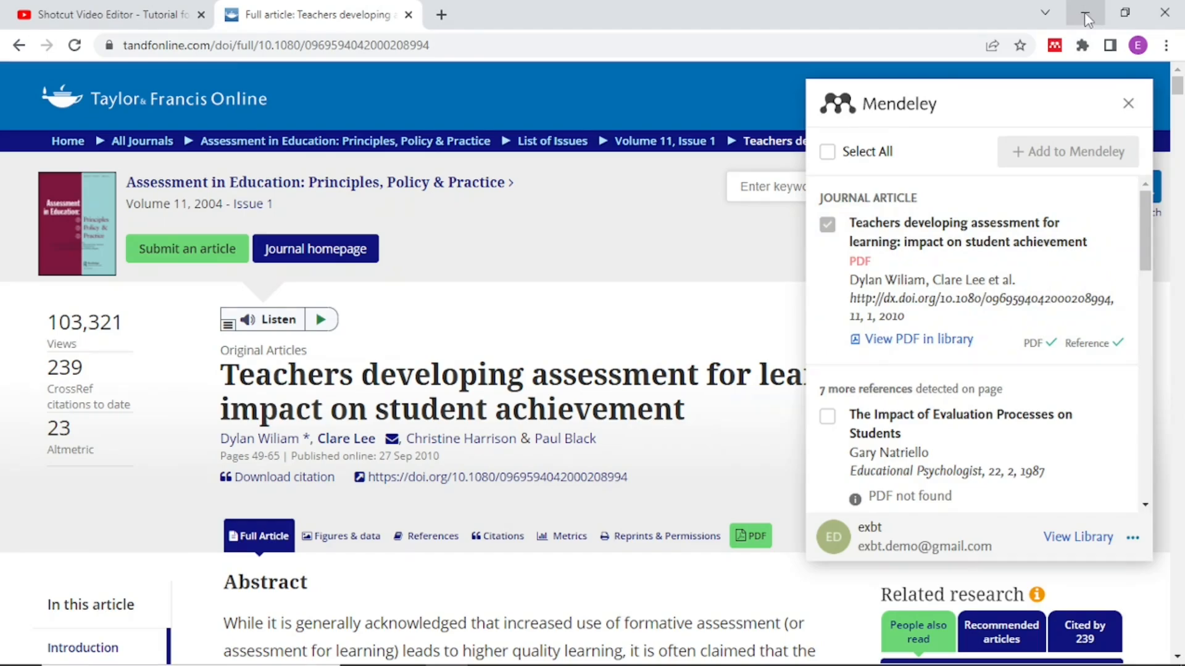
Step: Switch to Mendeley Reference Manager, open the details of the newly imported article, and check its title and full author list
{"action": "mouse_move", "coordinate": [702, 660]}
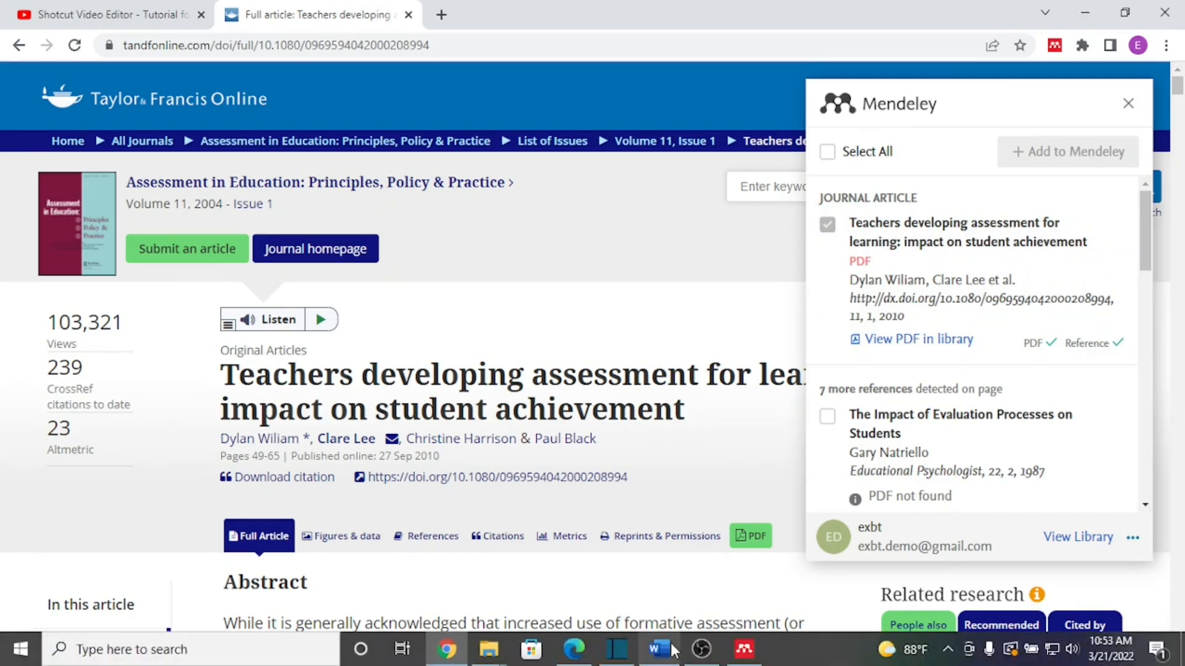
{"action": "left_click", "coordinate": [749, 655]}
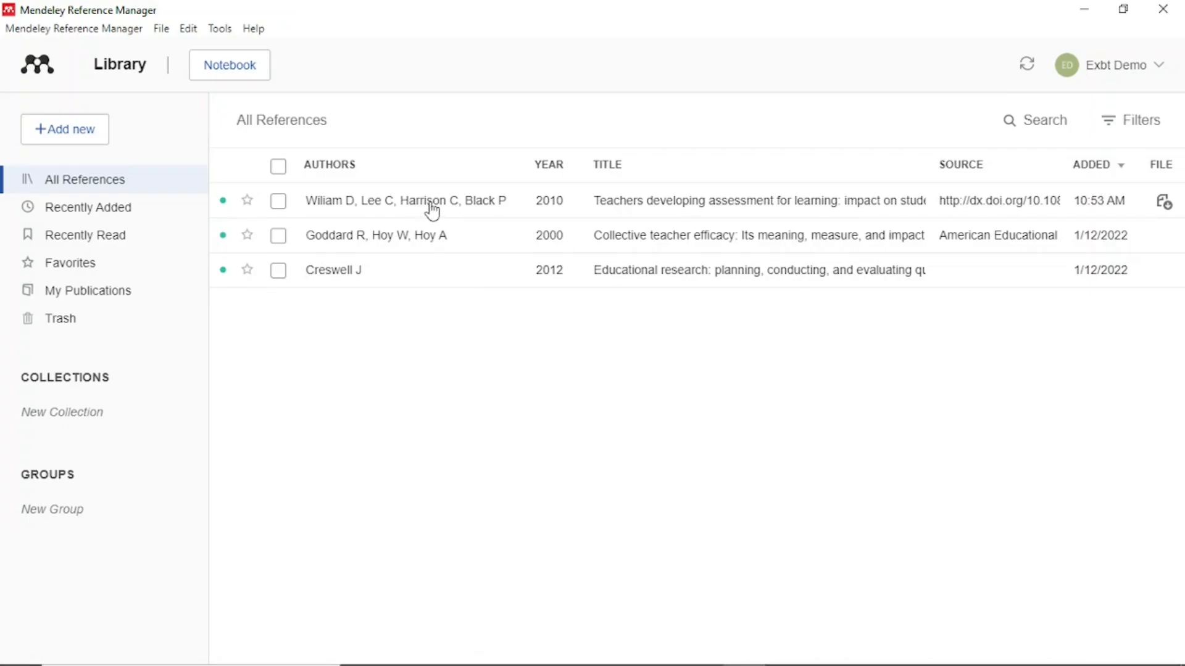
{"action": "left_click", "coordinate": [502, 207]}
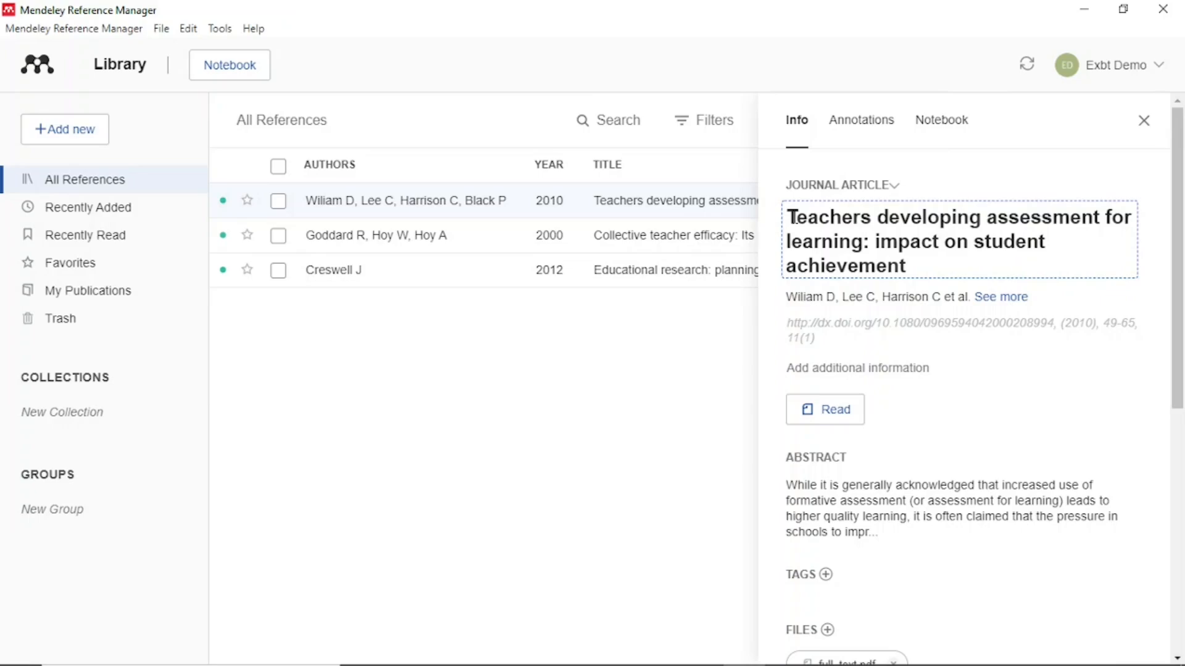
{"action": "left_click_drag", "start_coordinate": [795, 217], "coordinate": [925, 261]}
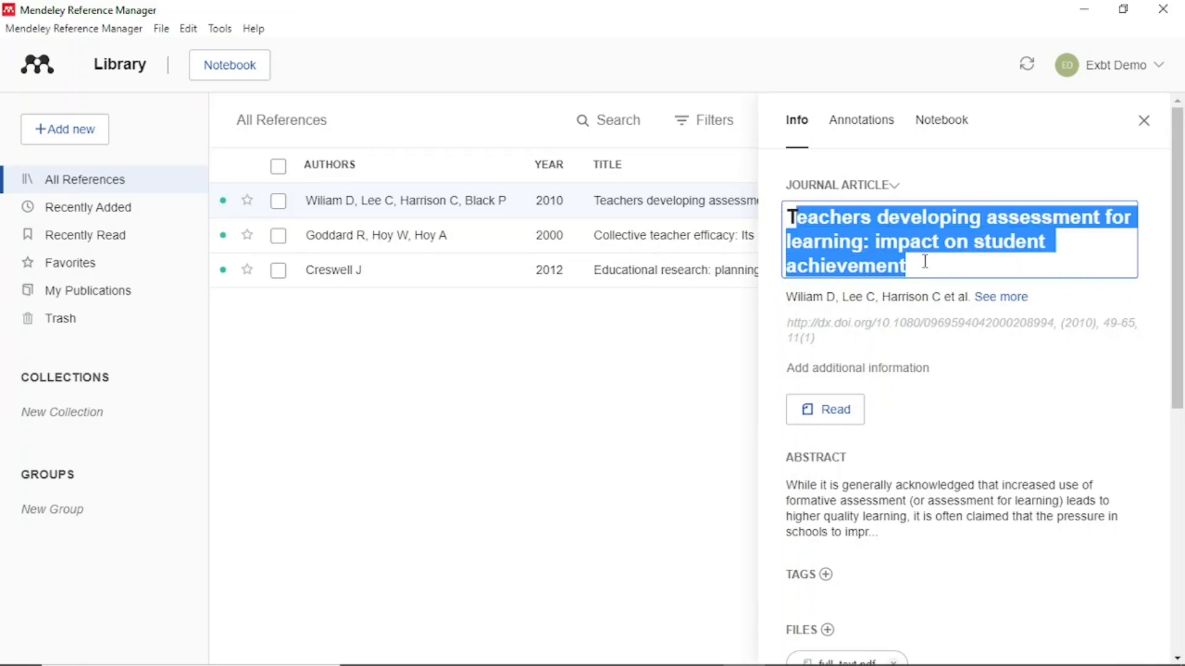
{"action": "left_click", "coordinate": [853, 296]}
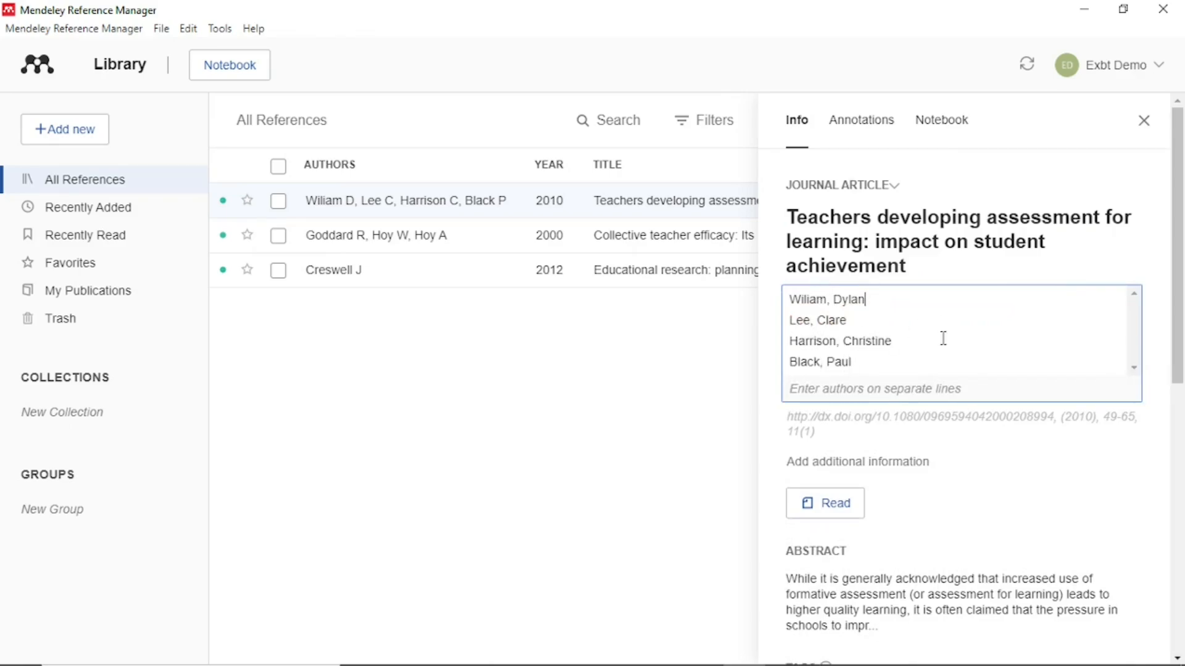
{"action": "left_click", "coordinate": [711, 415]}
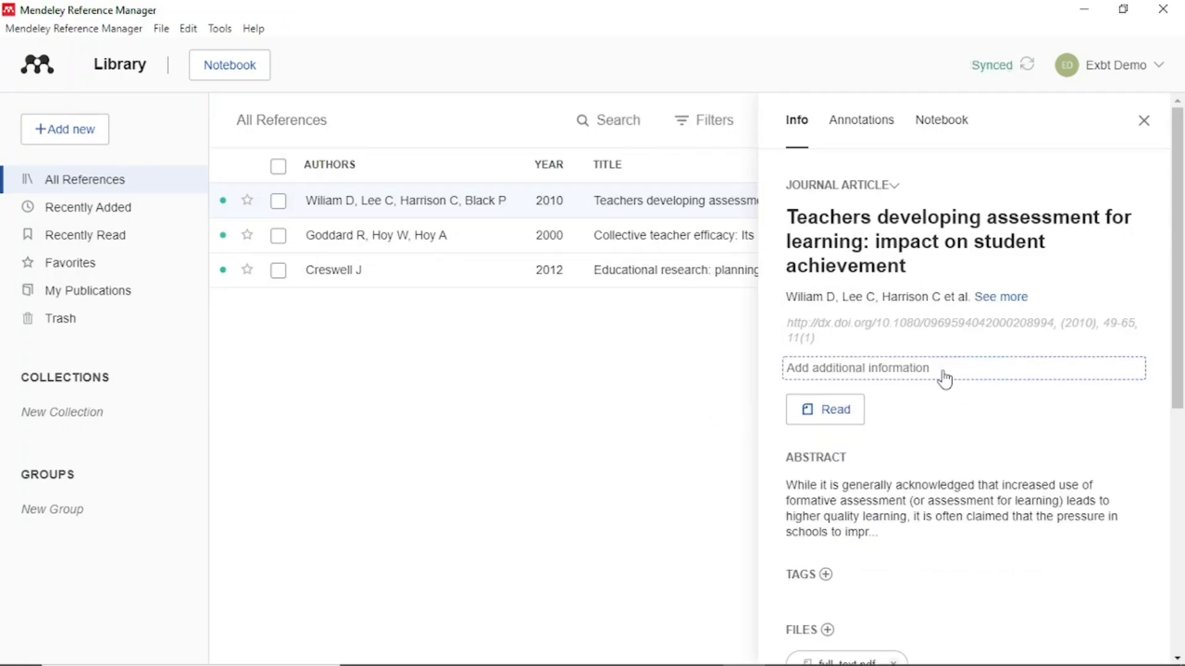
Step: Check the reference's additional date fields and its journal, year, pages, volume and issue fields
{"action": "left_click", "coordinate": [913, 373]}
{"action": "scroll", "coordinate": [895, 392], "scroll_direction": "down", "scroll_amount": 3}
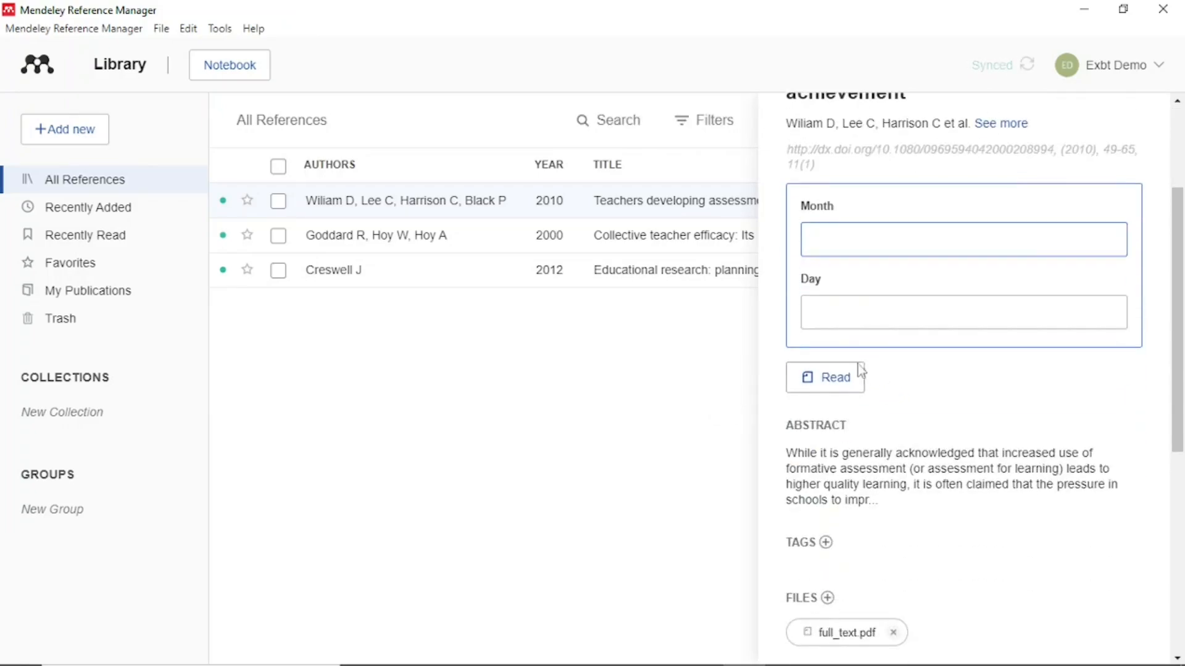
{"action": "scroll", "coordinate": [861, 370], "scroll_direction": "up", "scroll_amount": 2}
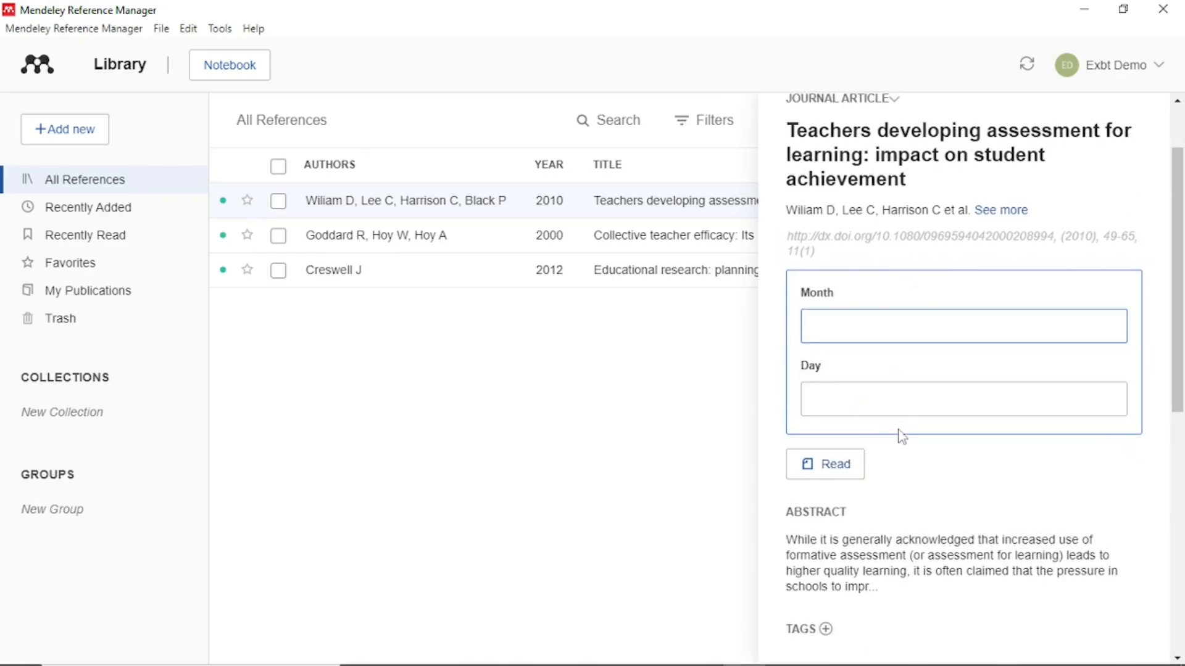
{"action": "scroll", "coordinate": [901, 436], "scroll_direction": "down", "scroll_amount": 2}
{"action": "scroll", "coordinate": [903, 420], "scroll_direction": "up", "scroll_amount": 4}
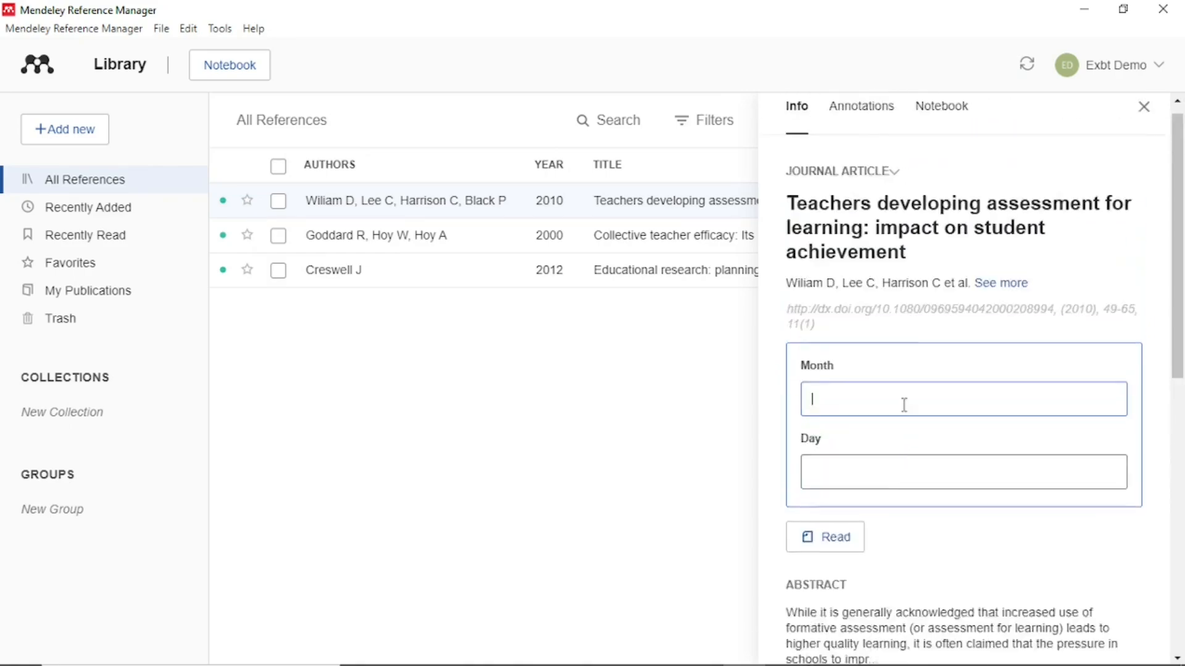
{"action": "left_click", "coordinate": [923, 335]}
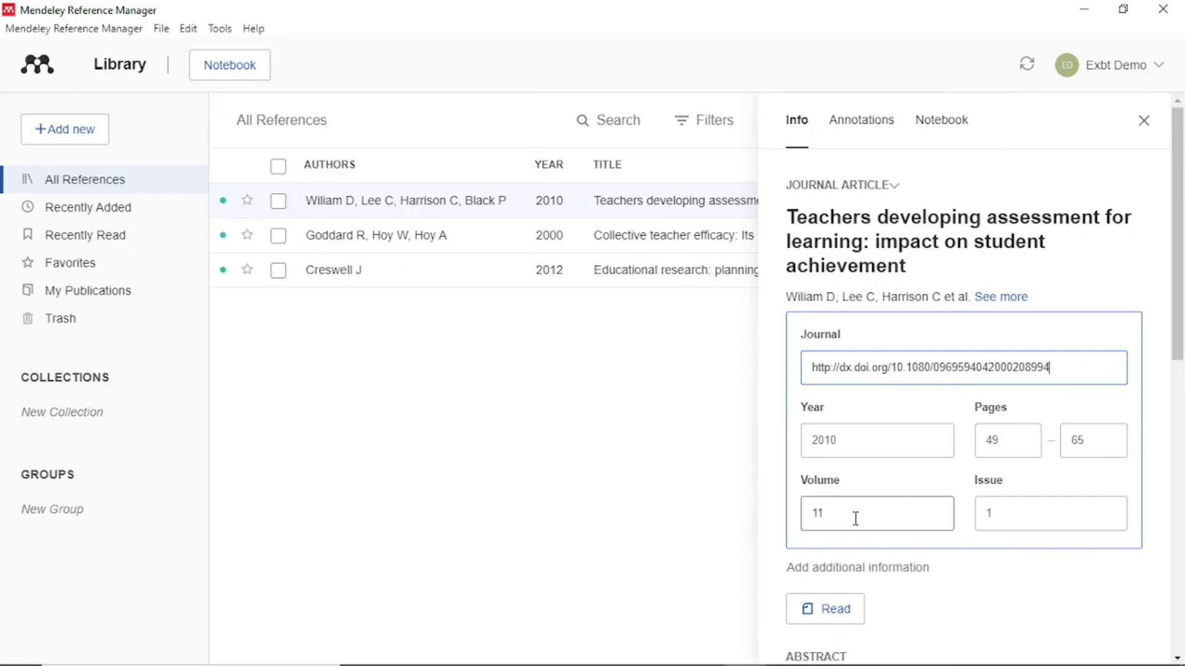
Step: Switch to the article page in Chrome to compare its journal information with the reference, and return to Mendeley Reference Manager
{"action": "mouse_move", "coordinate": [651, 662]}
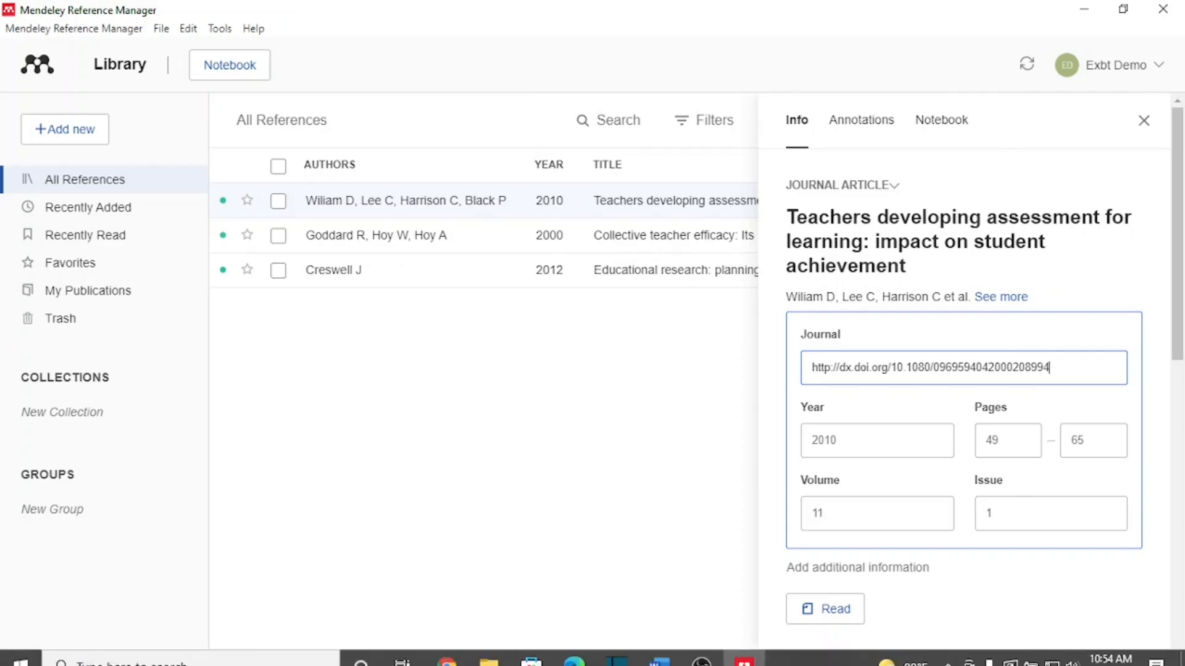
{"action": "left_click", "coordinate": [446, 649]}
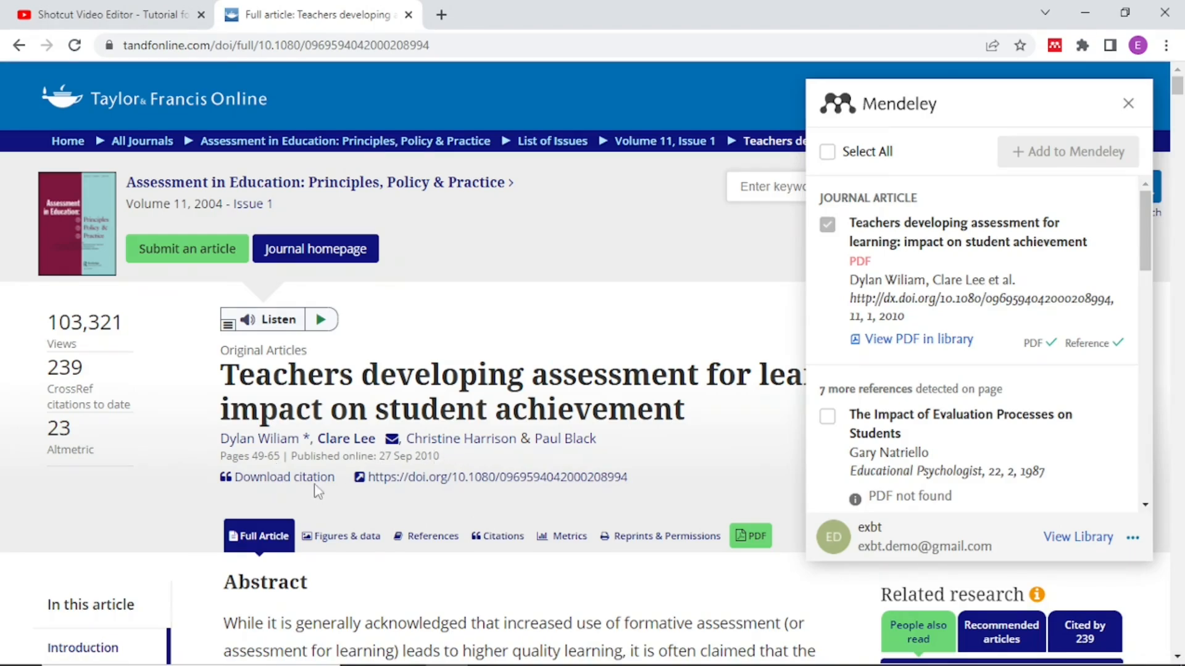
{"action": "scroll", "coordinate": [250, 340], "scroll_direction": "down", "scroll_amount": 3}
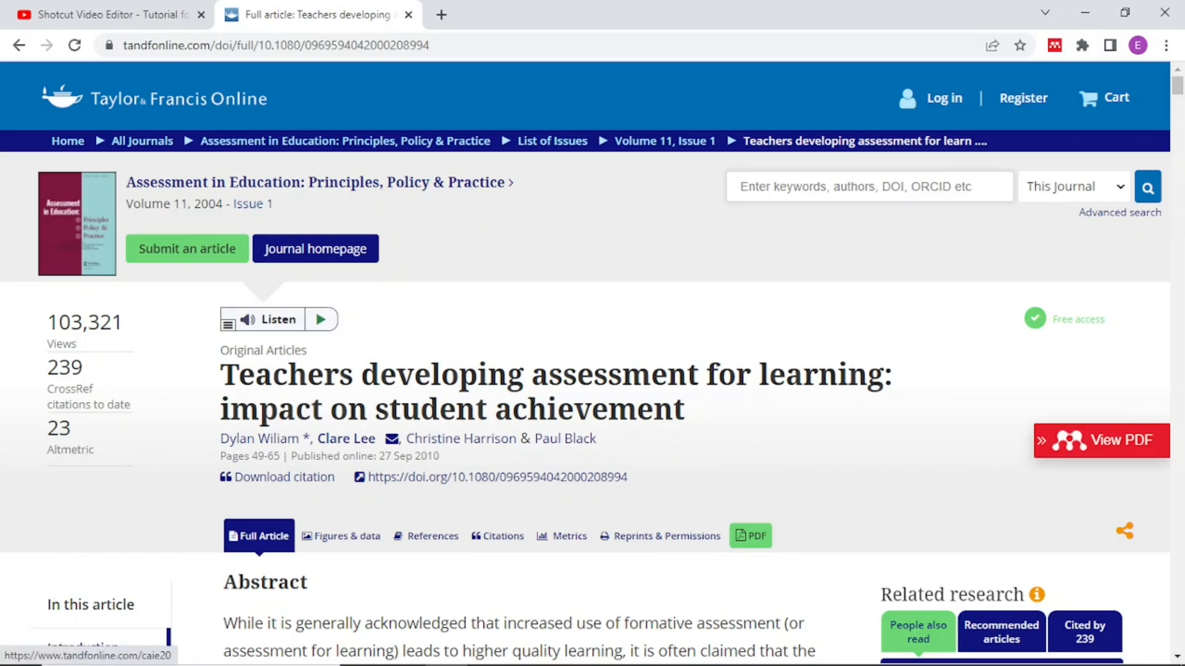
{"action": "mouse_move", "coordinate": [738, 664]}
{"action": "left_click", "coordinate": [745, 648]}
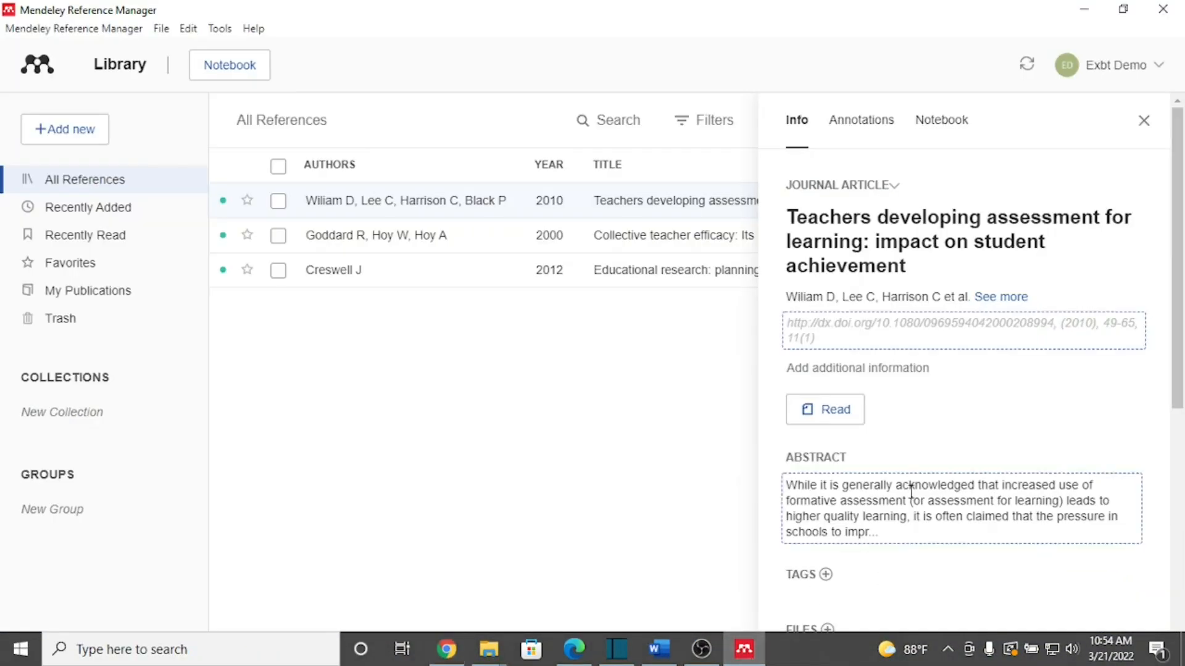
Step: Review the article's publication fields, abstract, attached file, URL and identifiers in its reference details
{"action": "left_click", "coordinate": [868, 340]}
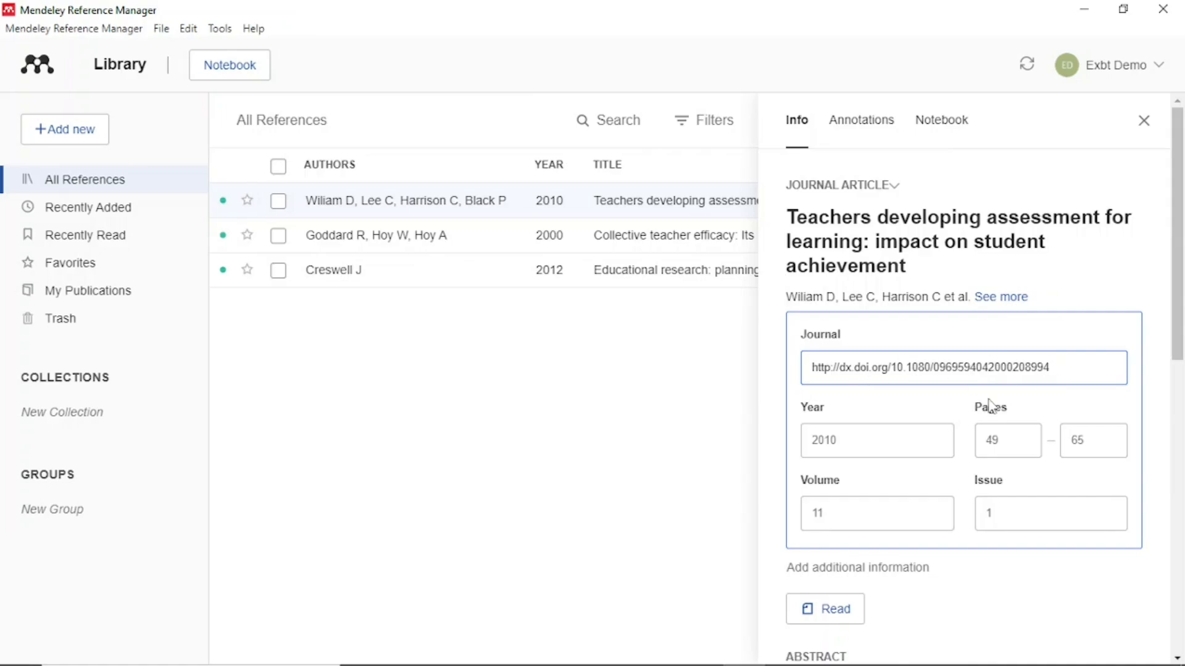
{"action": "scroll", "coordinate": [1018, 367], "scroll_direction": "down", "scroll_amount": 1}
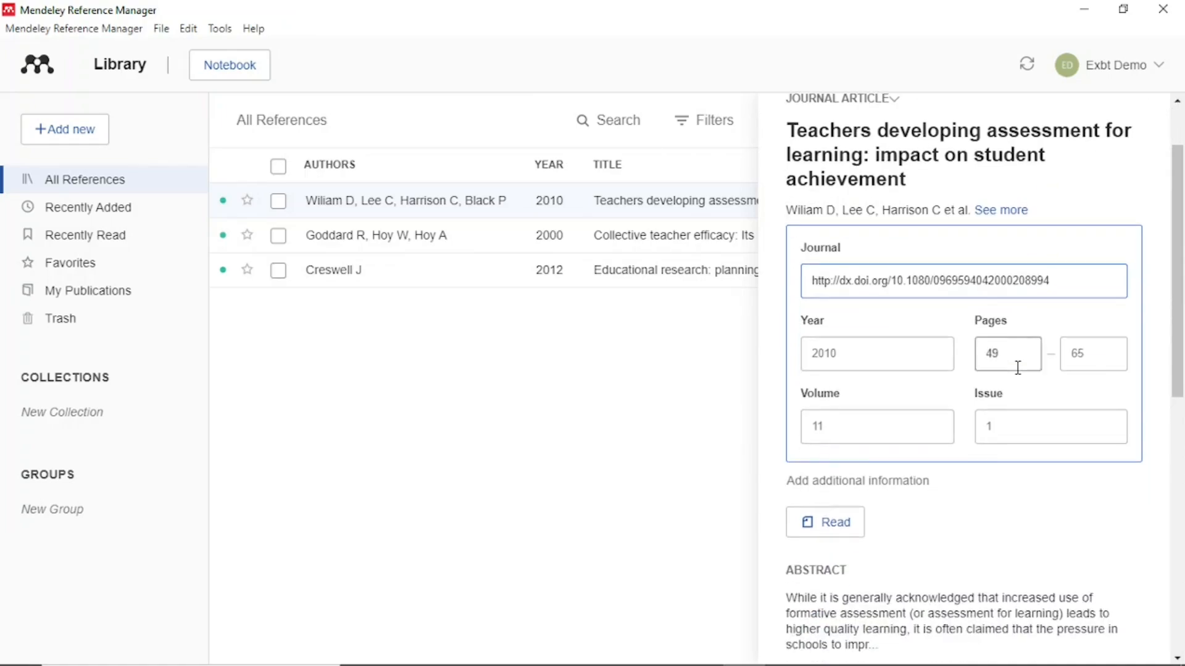
{"action": "scroll", "coordinate": [1018, 368], "scroll_direction": "down", "scroll_amount": 1}
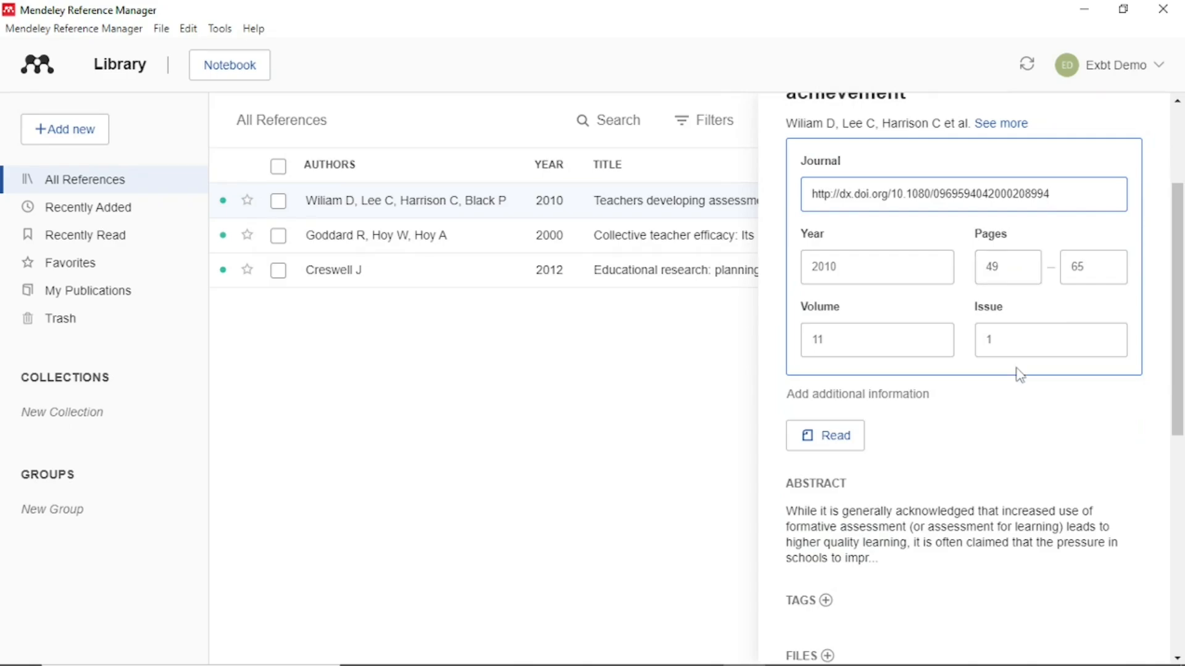
{"action": "scroll", "coordinate": [1019, 374], "scroll_direction": "down", "scroll_amount": 3}
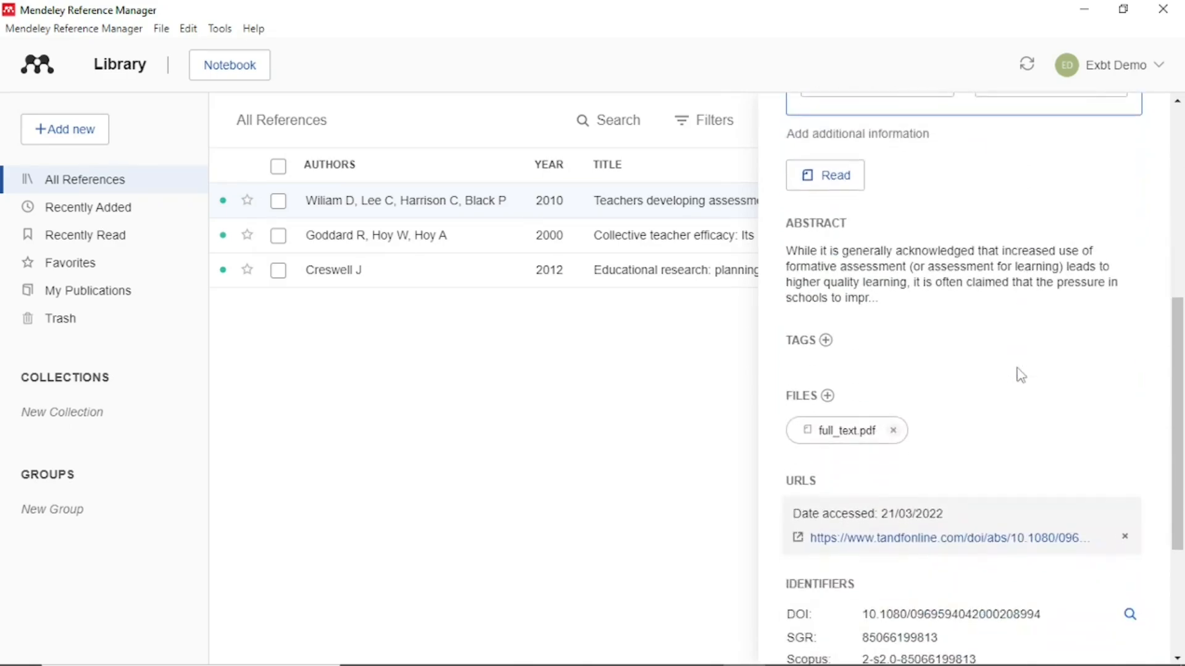
{"action": "scroll", "coordinate": [1021, 374], "scroll_direction": "down", "scroll_amount": 2}
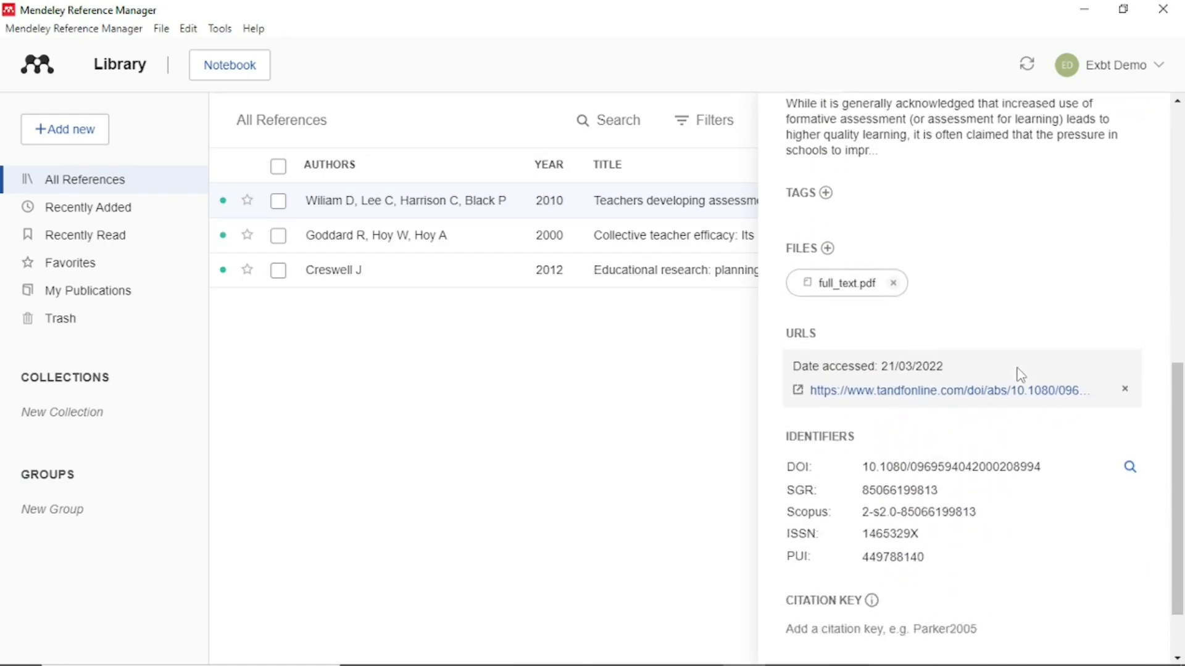
{"action": "scroll", "coordinate": [1019, 377], "scroll_direction": "up", "scroll_amount": 10}
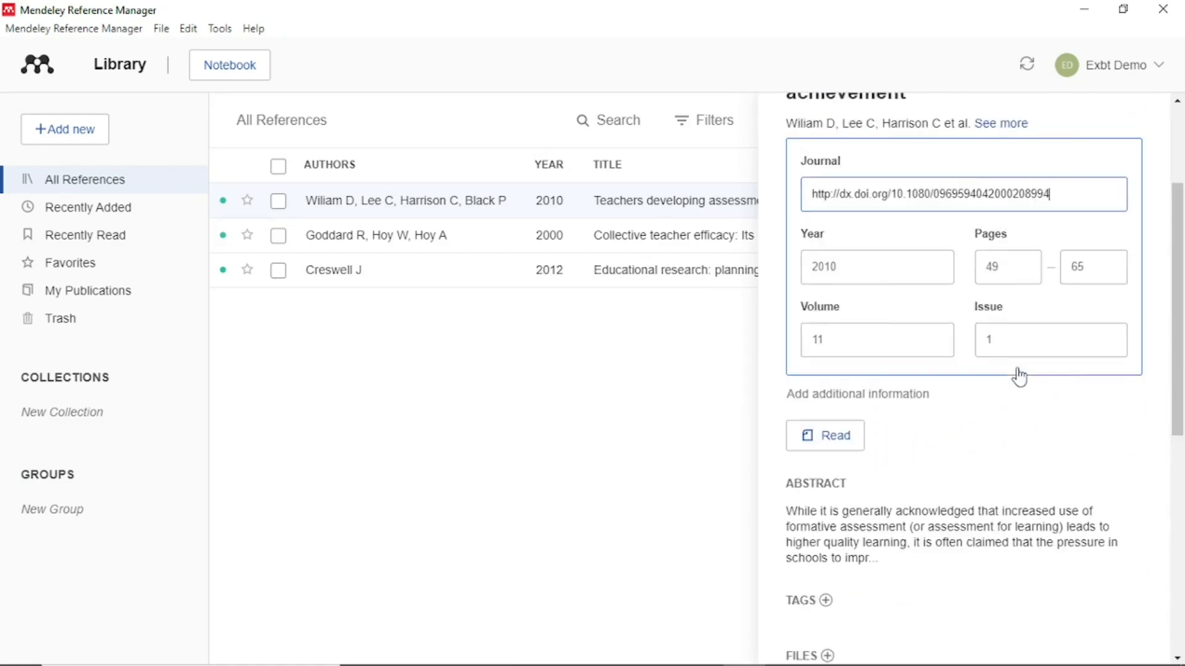
Step: Clear the reference's journal field and copy the journal name "Assessment in Education: Principles, Policy & Practice" from the article page in Chrome
{"action": "left_click_drag", "start_coordinate": [1090, 368], "coordinate": [786, 379]}
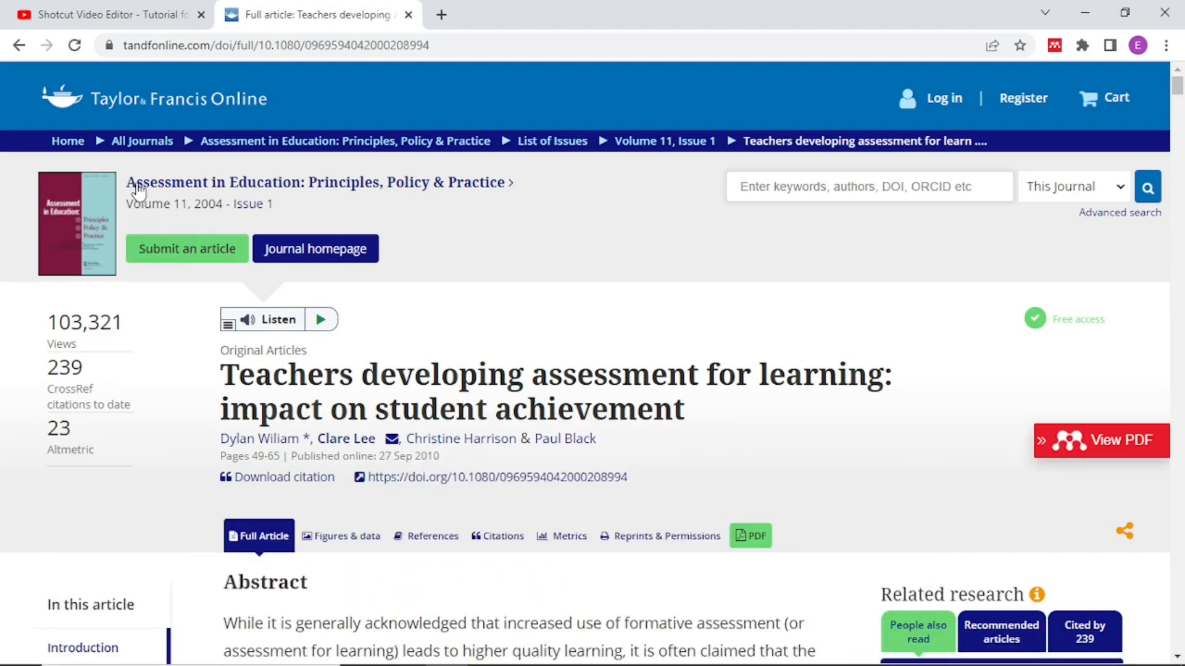
{"action": "left_click_drag", "start_coordinate": [127, 183], "coordinate": [493, 185]}
{"action": "right_click", "coordinate": [478, 192]}
{"action": "left_click", "coordinate": [528, 328]}
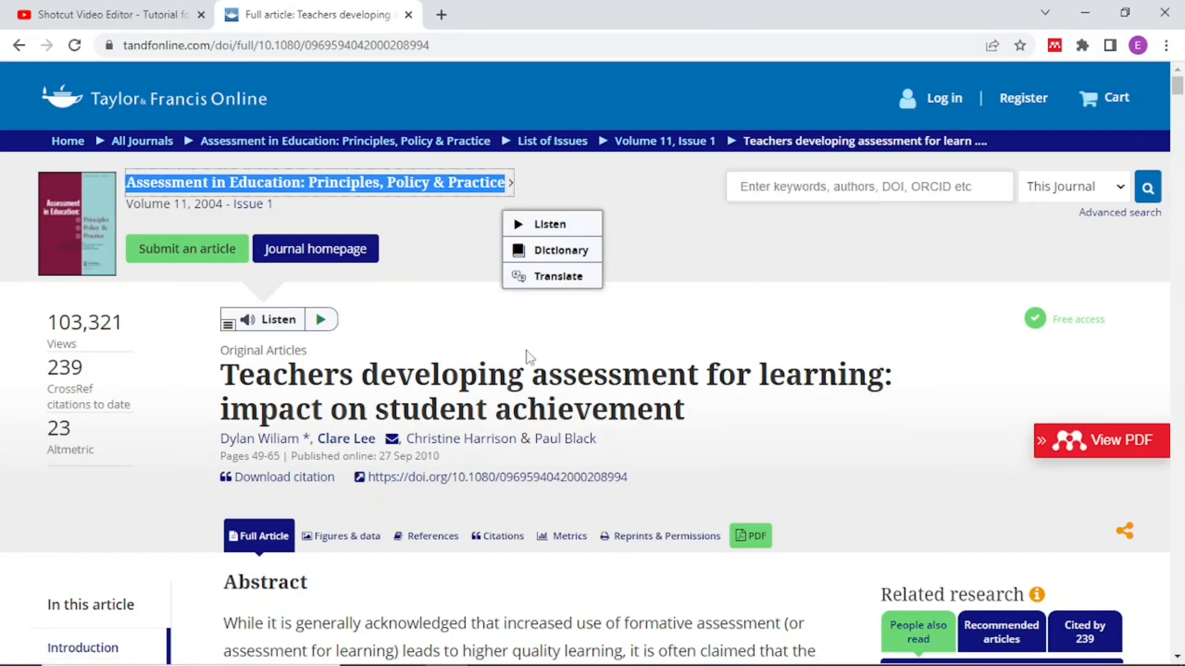
Step: Paste "Assessment in Education: Principles, Policy & Practice" as the reference's journal in Mendeley Reference Manager and review the remaining details
{"action": "left_click", "coordinate": [745, 650]}
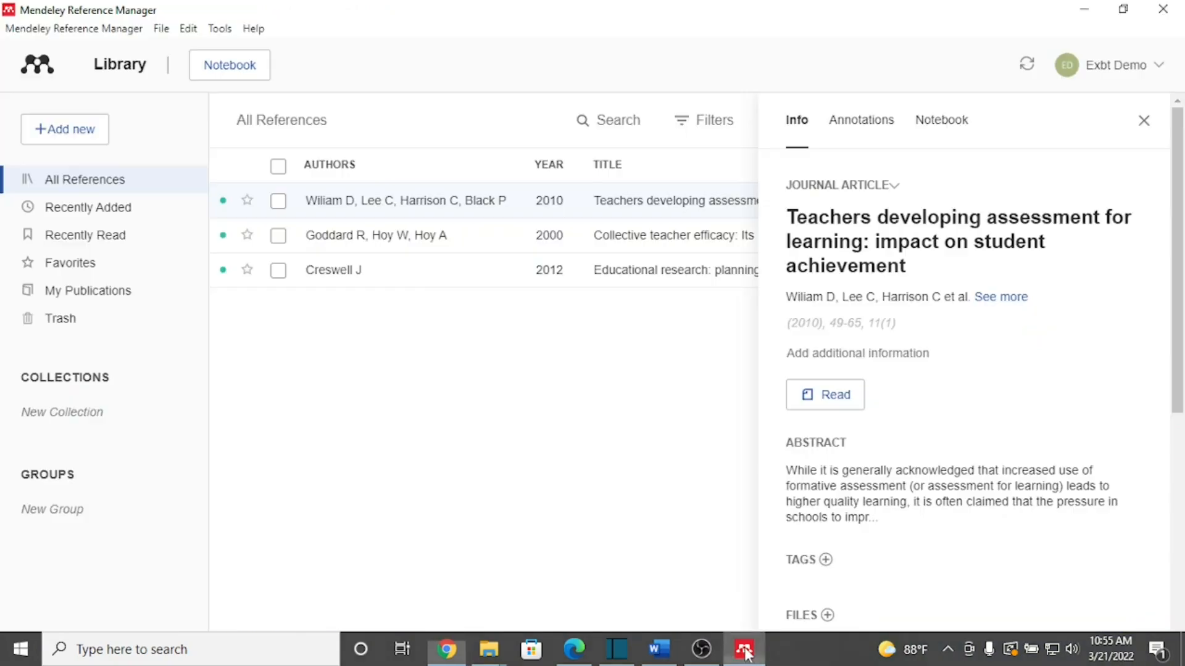
{"action": "left_click", "coordinate": [839, 323]}
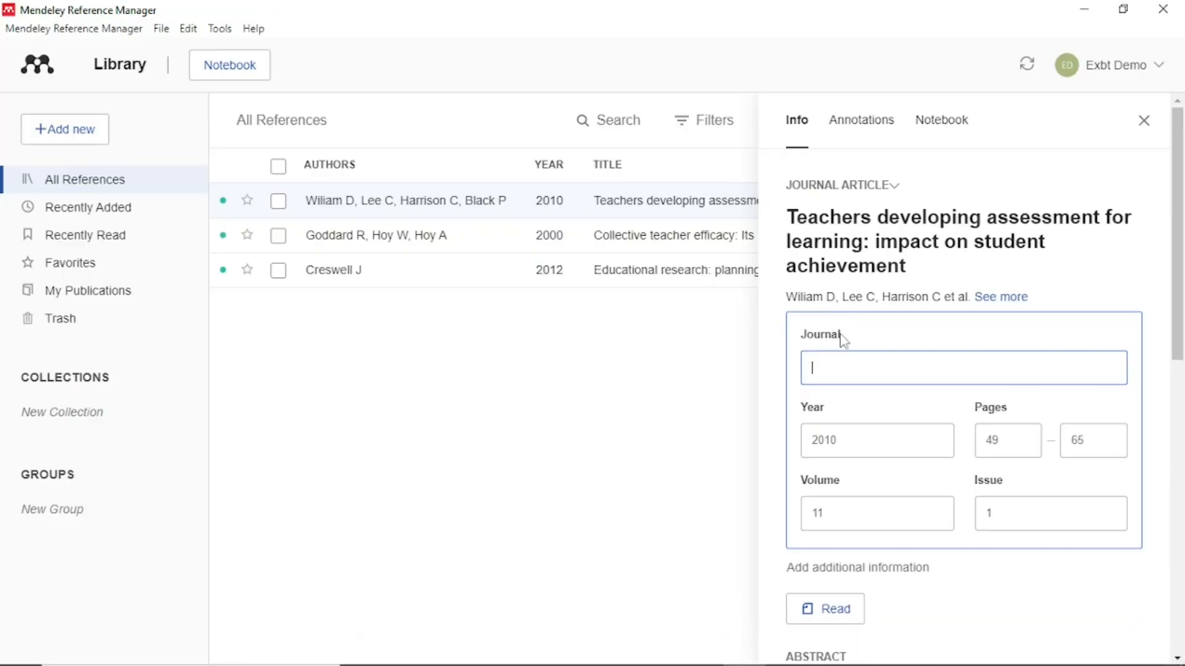
{"action": "left_click", "coordinate": [840, 370]}
{"action": "key", "text": "ctrl+v"}
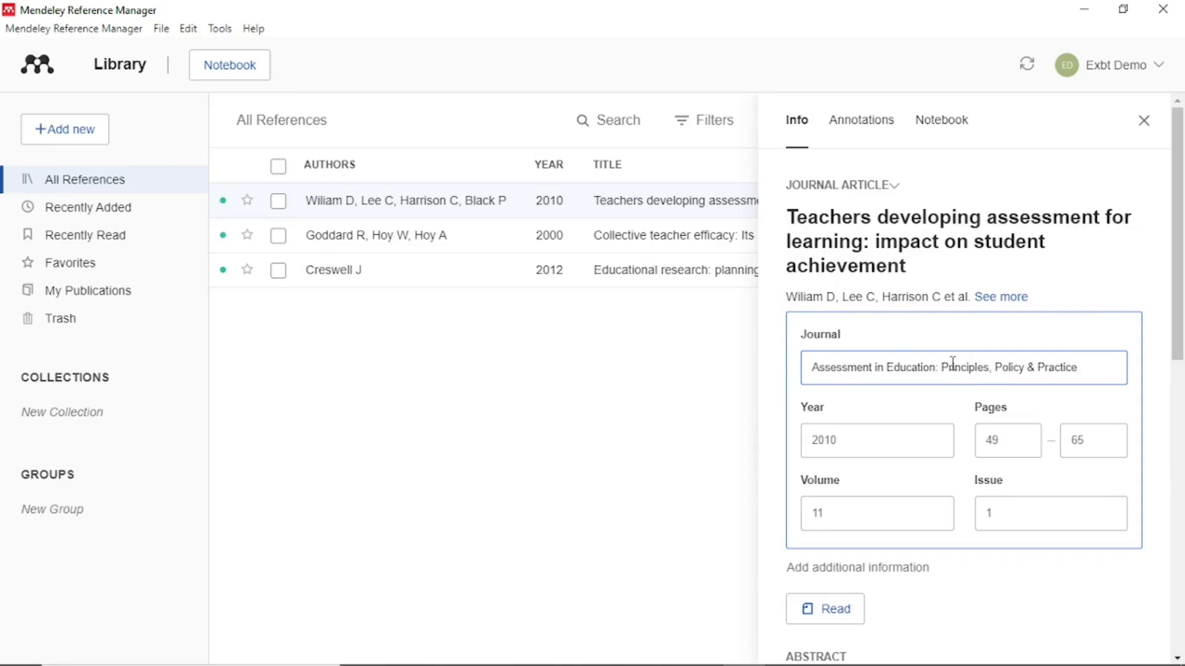
{"action": "scroll", "coordinate": [953, 363], "scroll_direction": "down", "scroll_amount": 3}
{"action": "scroll", "coordinate": [953, 363], "scroll_direction": "down", "scroll_amount": 7}
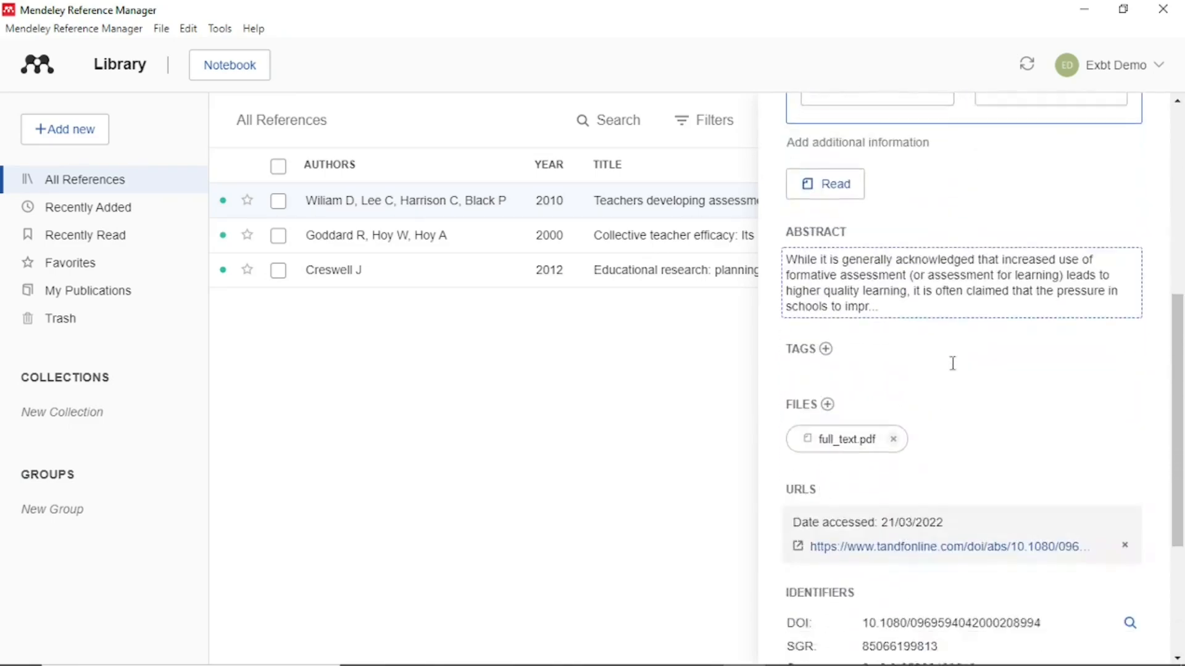
{"action": "scroll", "coordinate": [949, 383], "scroll_direction": "up", "scroll_amount": 10}
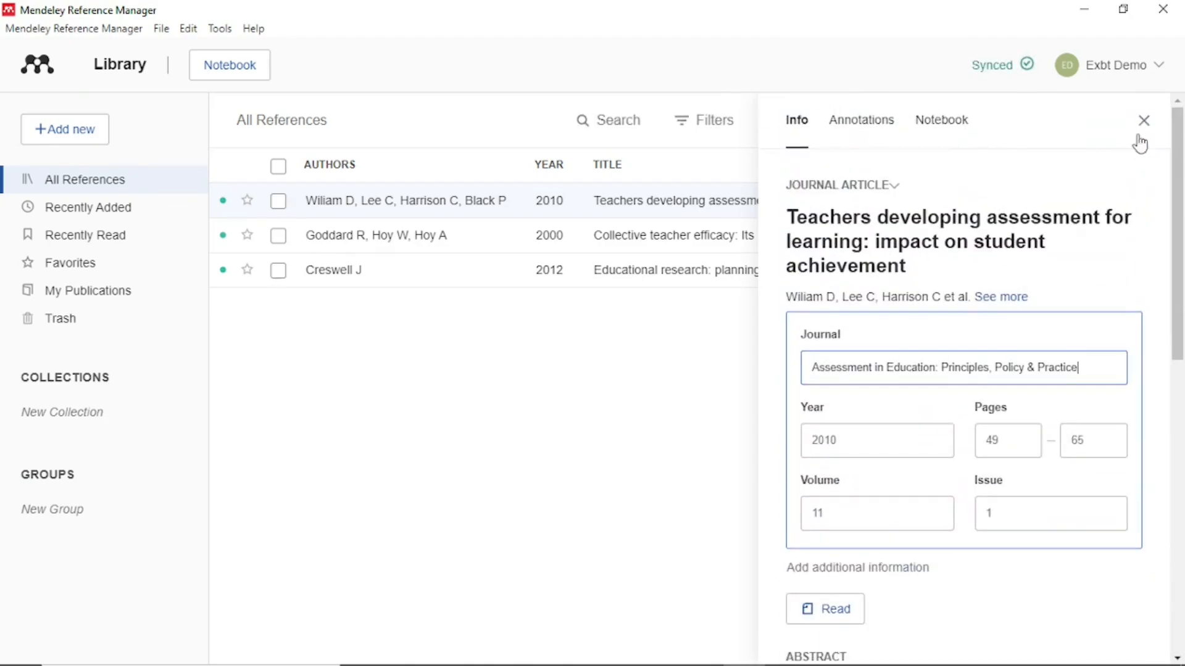
{"action": "left_click", "coordinate": [1144, 123]}
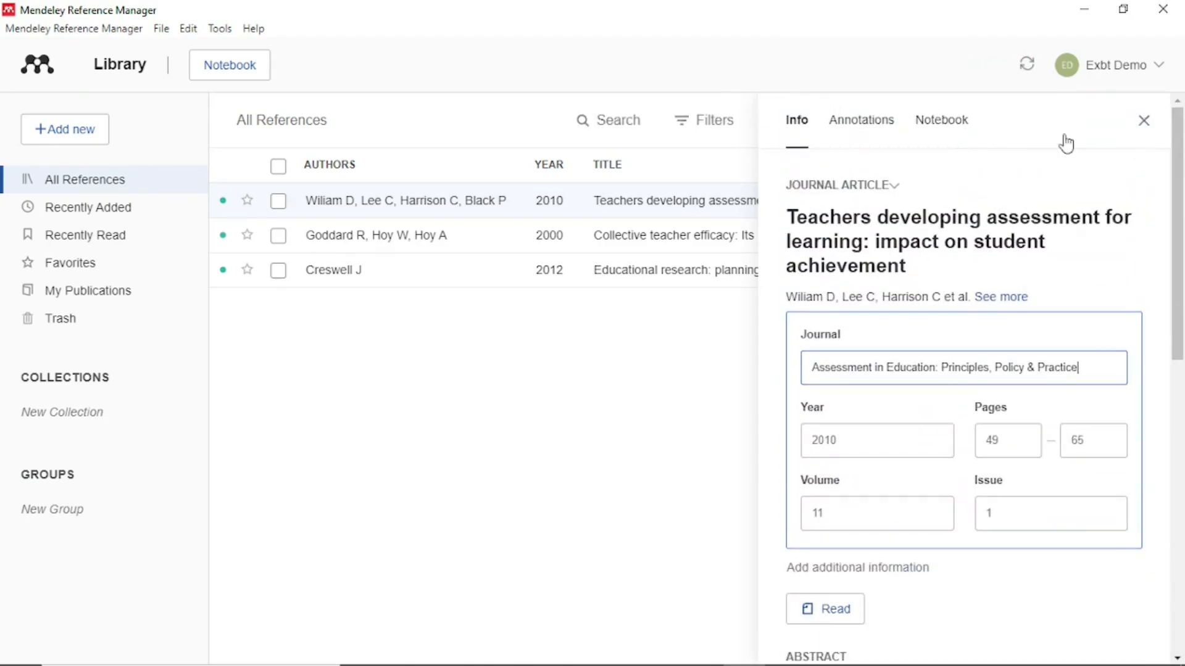